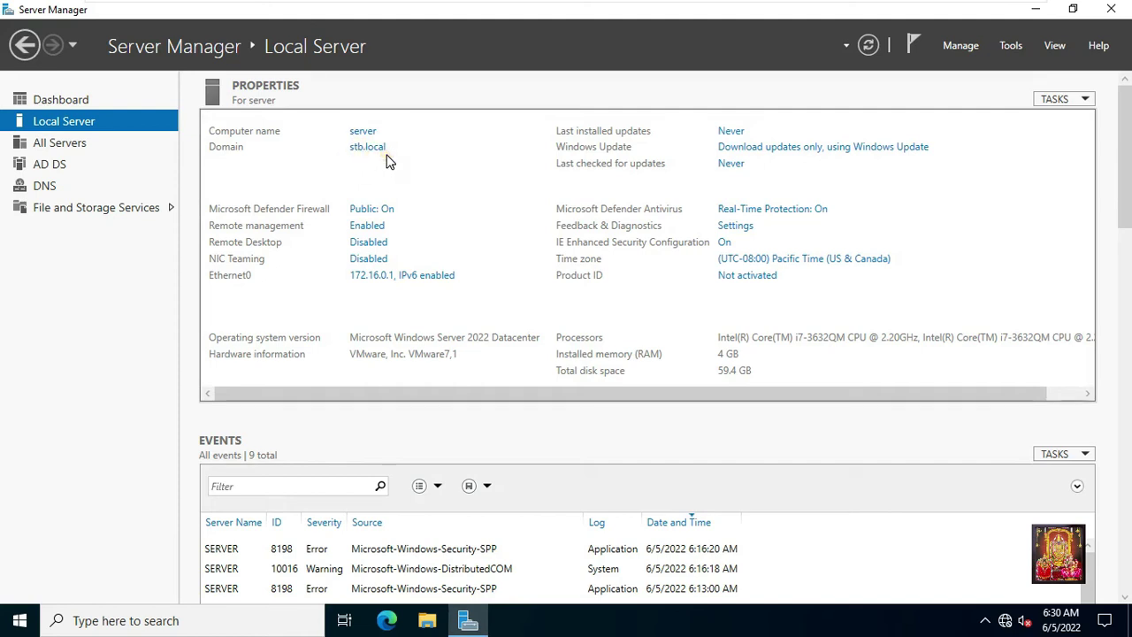
# On the stb.local Local Server page, open the Tools menu of administrative tools.
pyautogui.click(365, 281)
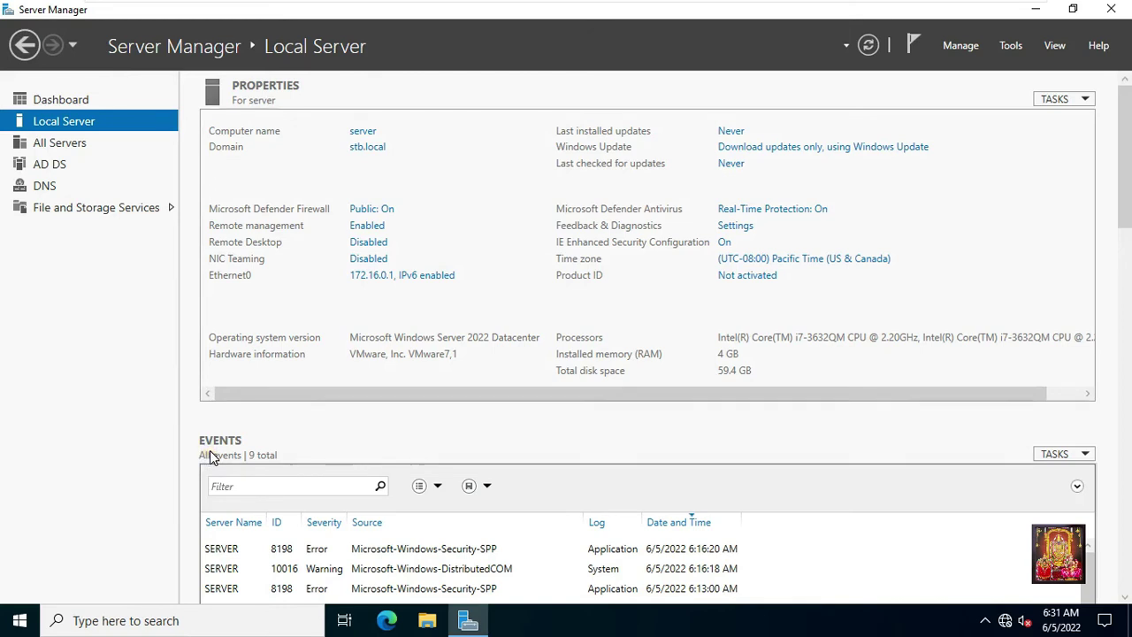
pyautogui.click(1011, 46)
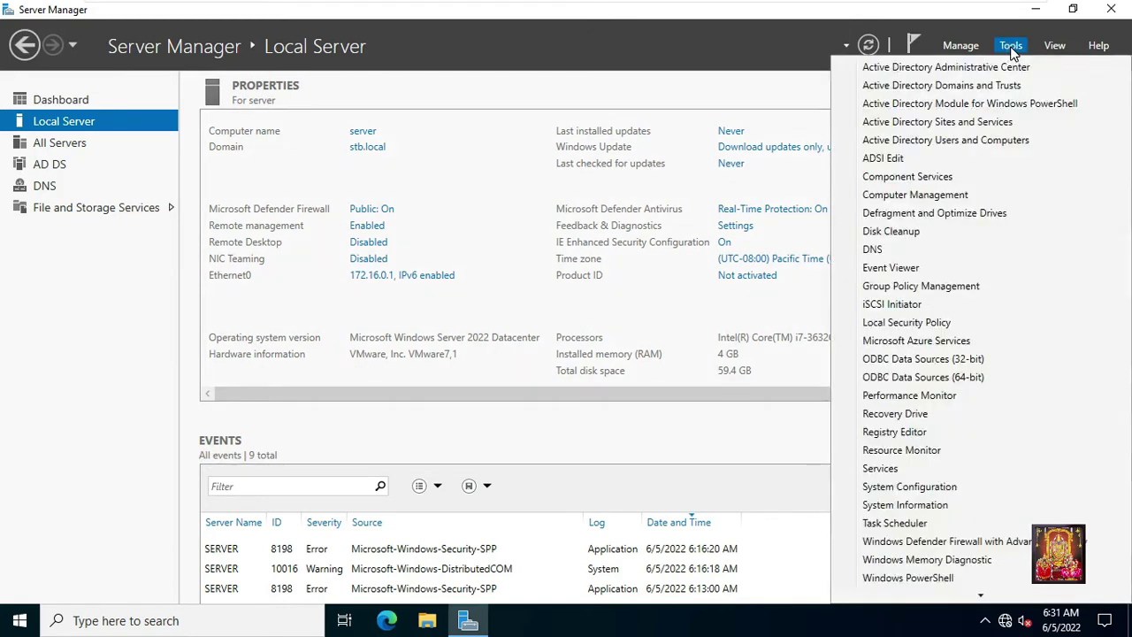
# Launch Active Directory Users and Computers and browse stb.local's Accounts, HR, IT, Users and Purchase containers.
pyautogui.click(1026, 142)
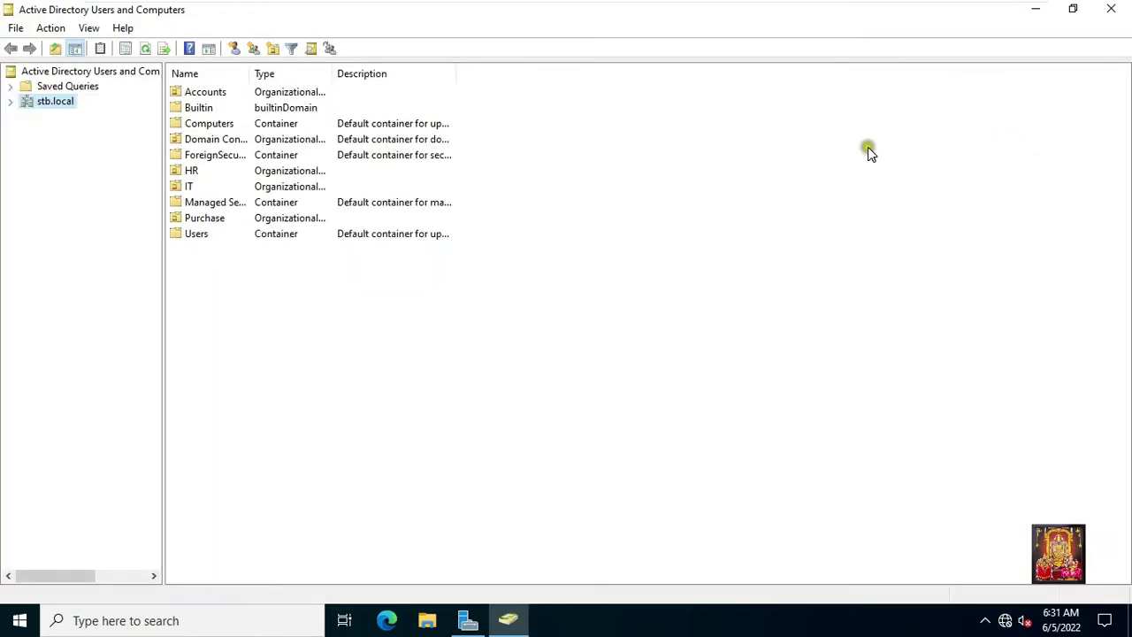
pyautogui.click(10, 102)
pyautogui.click(73, 118)
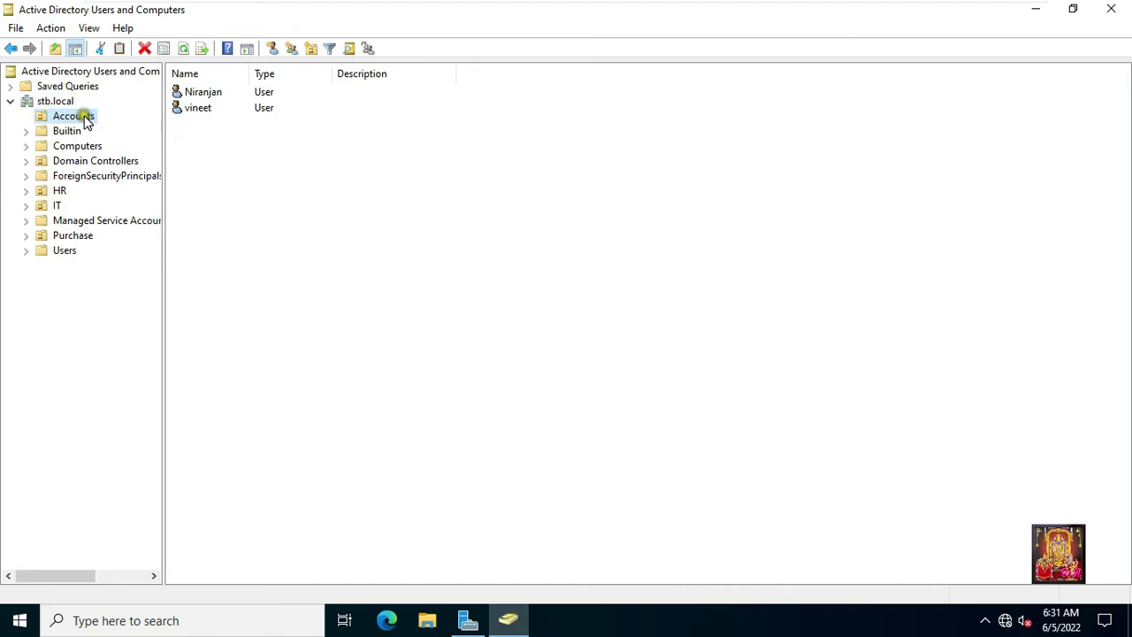
pyautogui.click(57, 191)
pyautogui.click(57, 206)
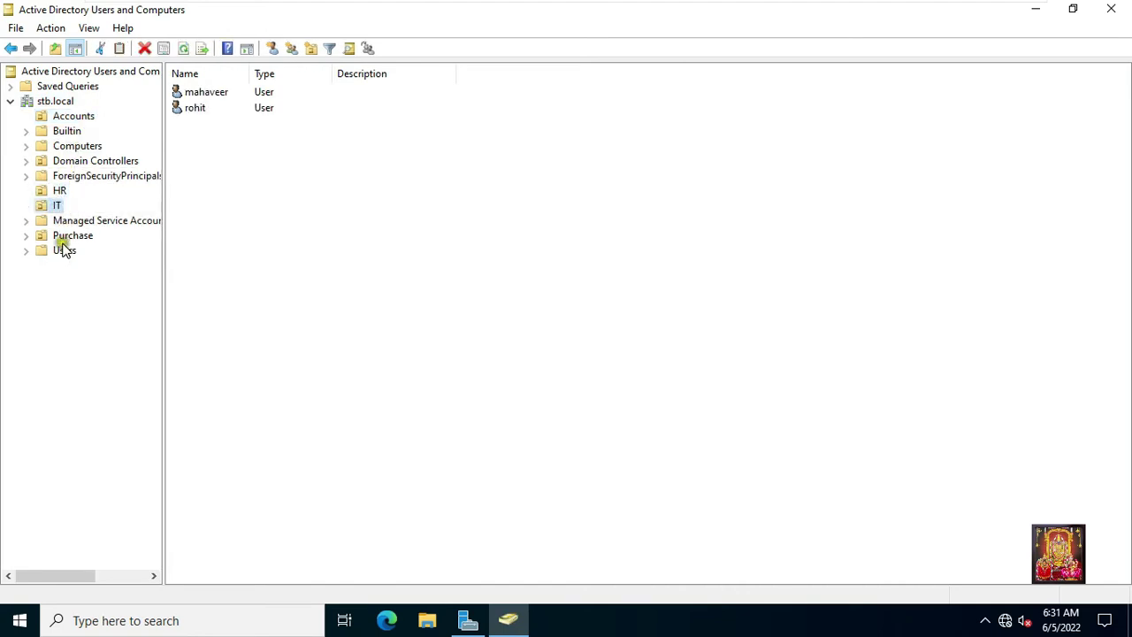
pyautogui.click(66, 253)
pyautogui.click(73, 236)
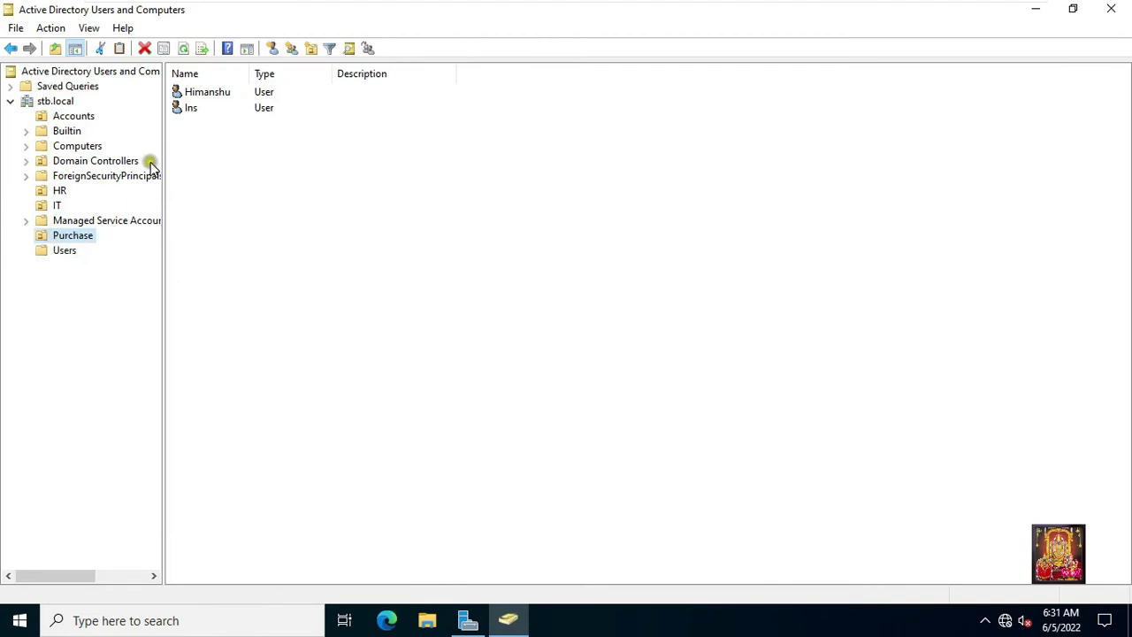
# Close ADUC and advance Add Roles and Features to Features, keeping role-based install on the local server.
pyautogui.click(1113, 16)
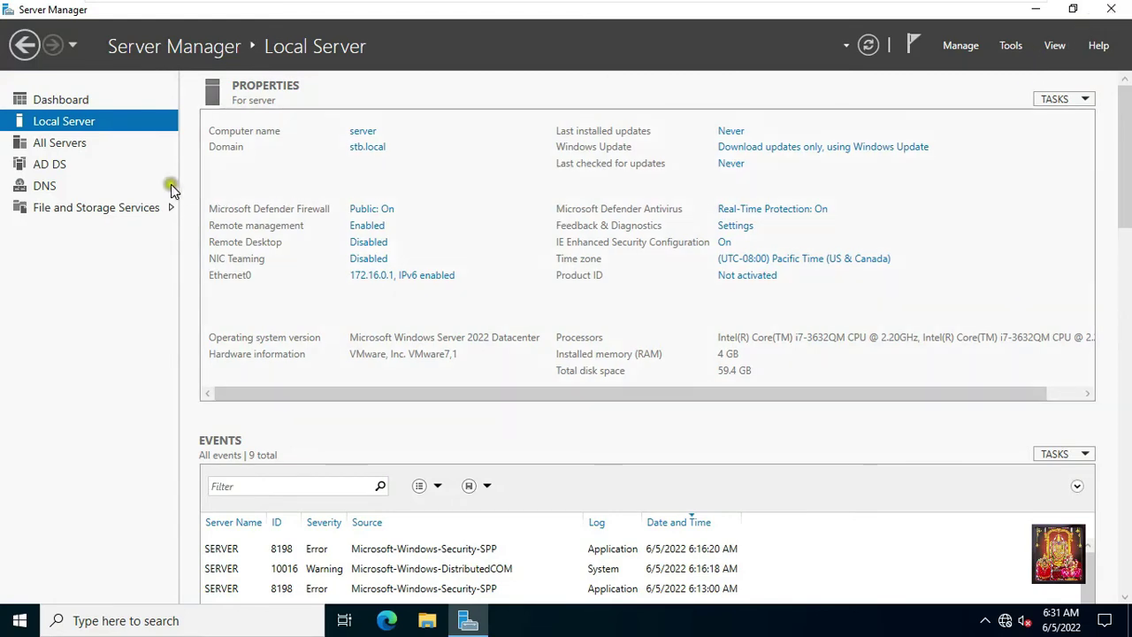
pyautogui.click(57, 100)
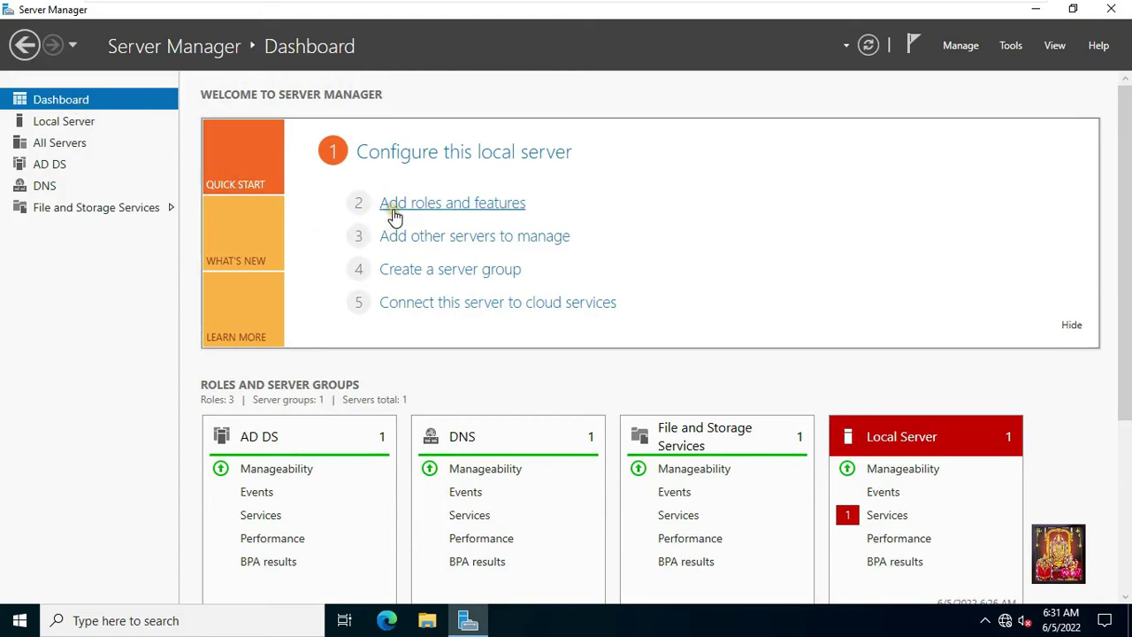
pyautogui.click(471, 205)
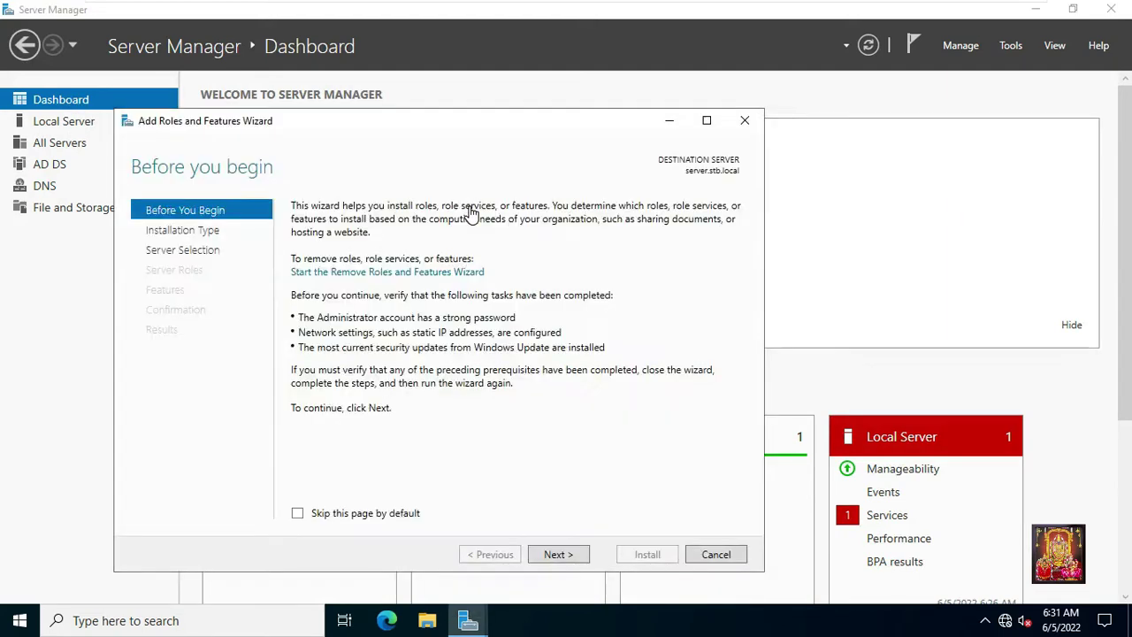
pyautogui.click(557, 555)
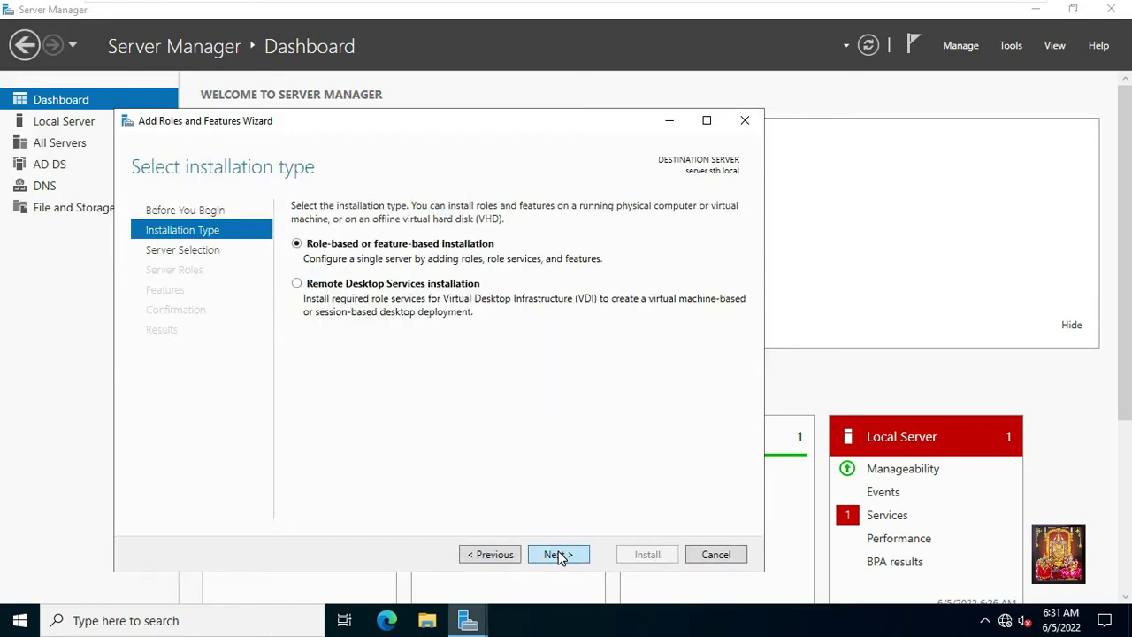
pyautogui.click(558, 556)
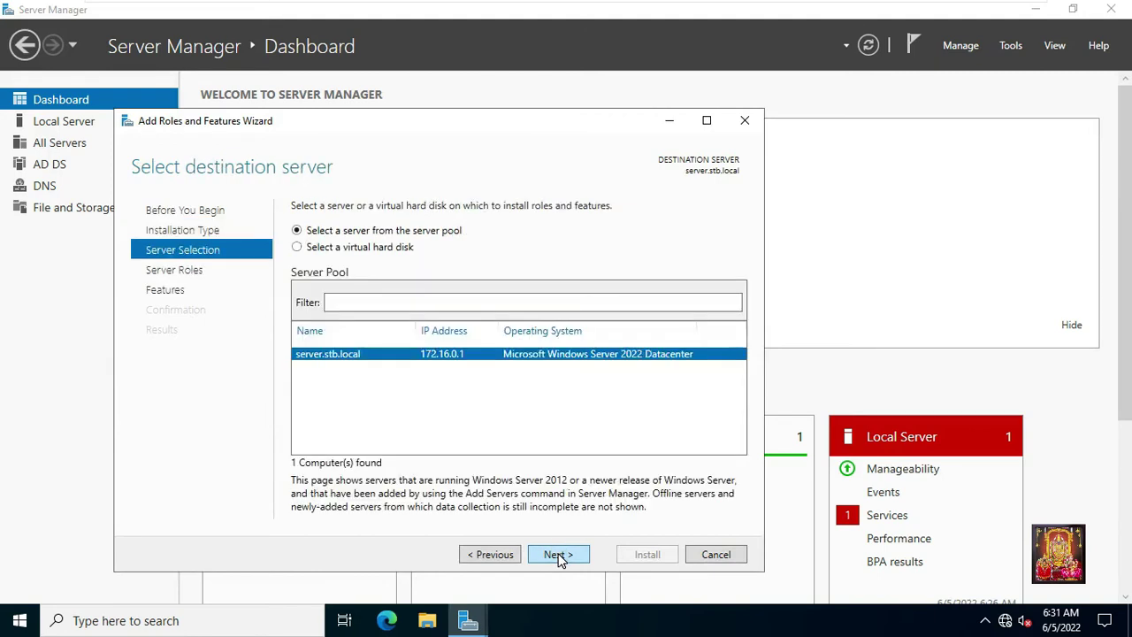
pyautogui.click(558, 555)
pyautogui.click(544, 524)
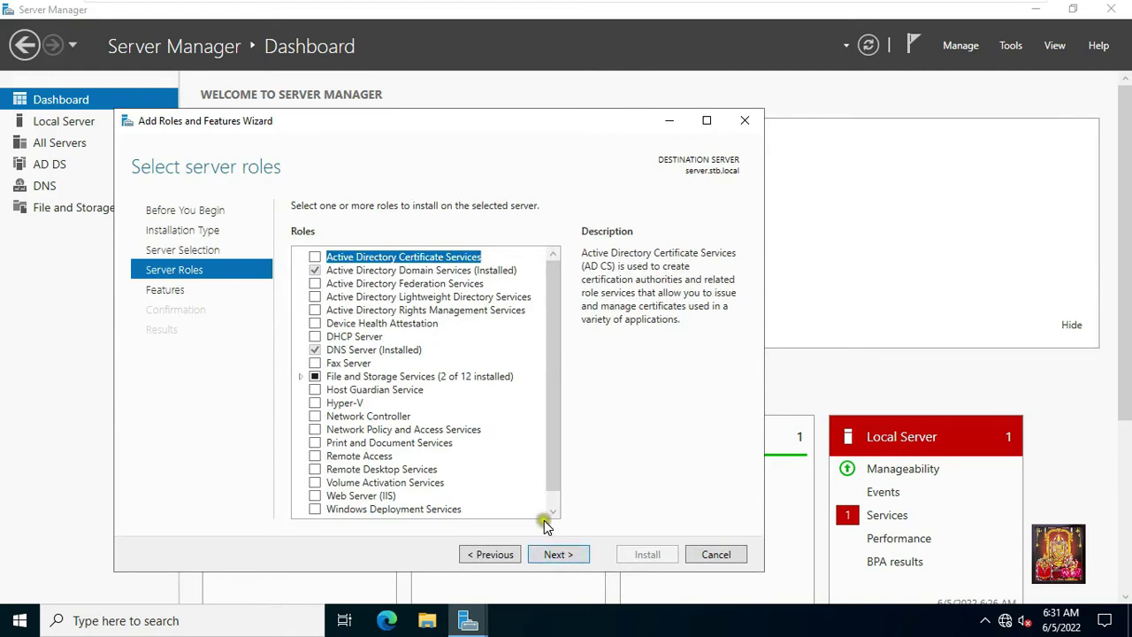
pyautogui.click(553, 555)
# Tick Windows Server Backup in the features list.
pyautogui.click(542, 426)
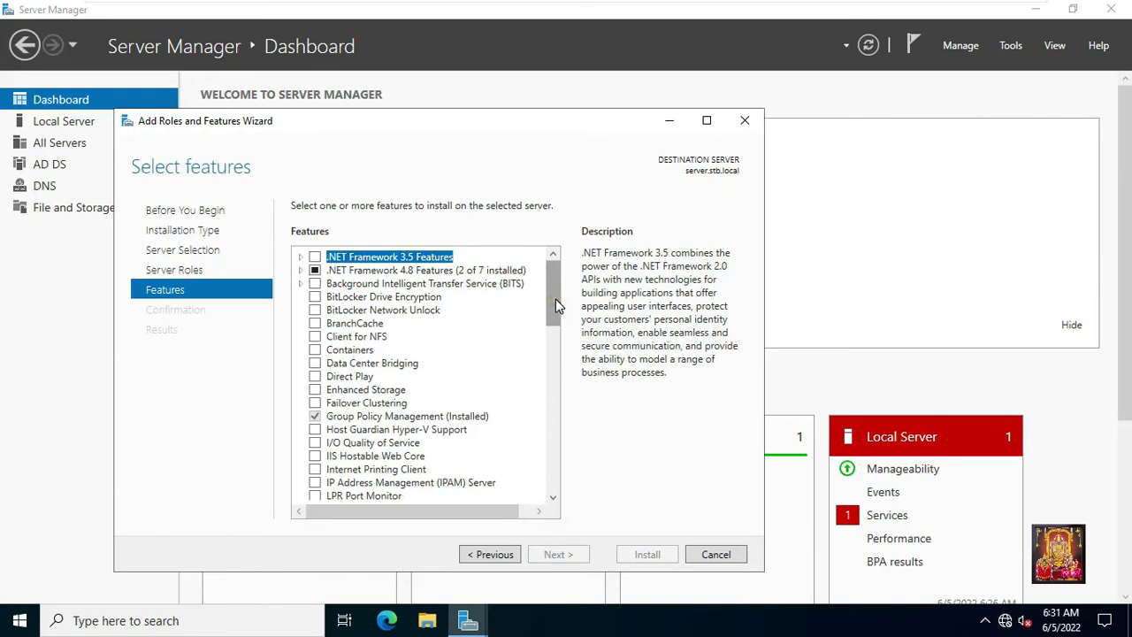
pyautogui.moveTo(555, 299); pyautogui.dragTo(559, 447)
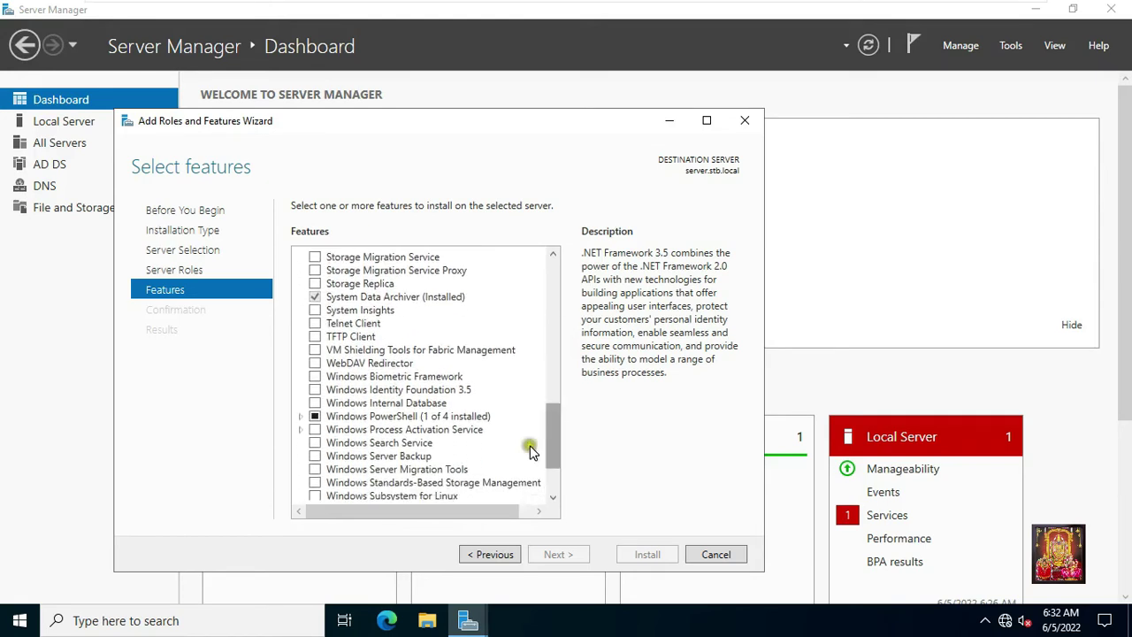
pyautogui.click(314, 458)
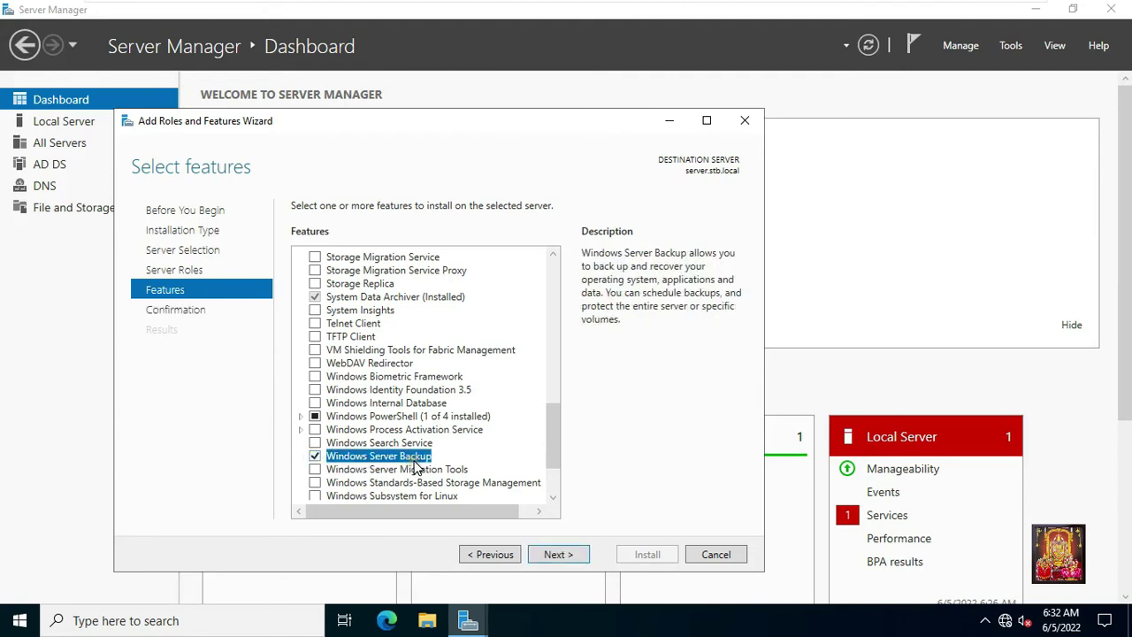
# Confirm the Windows Server Backup installation with automatic restart allowed and start installing.
pyautogui.click(567, 562)
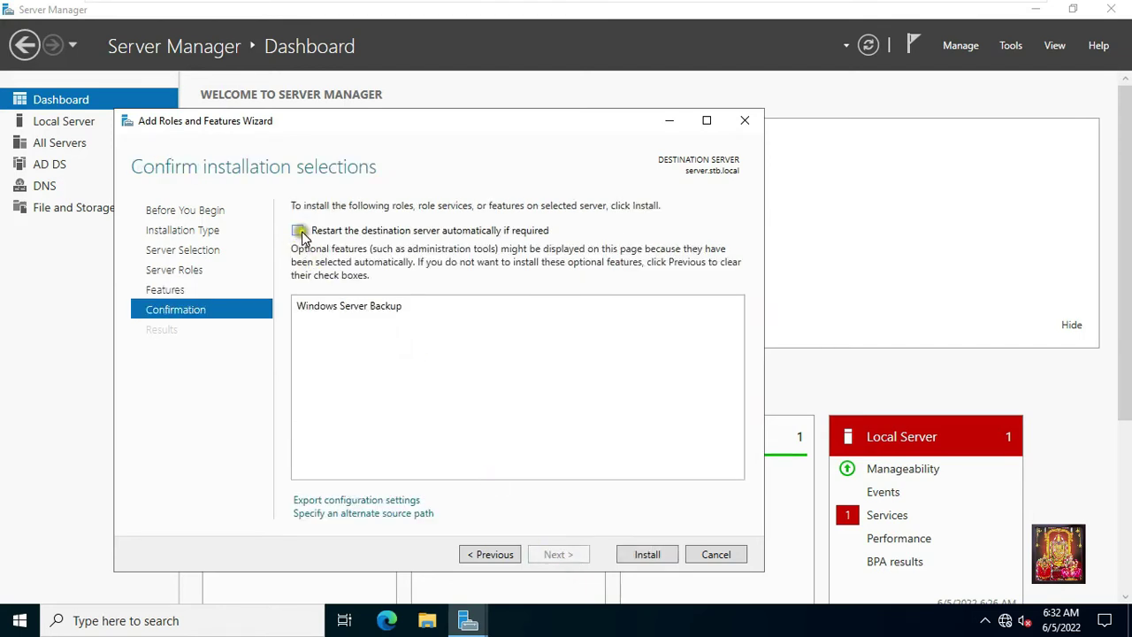
pyautogui.click(297, 231)
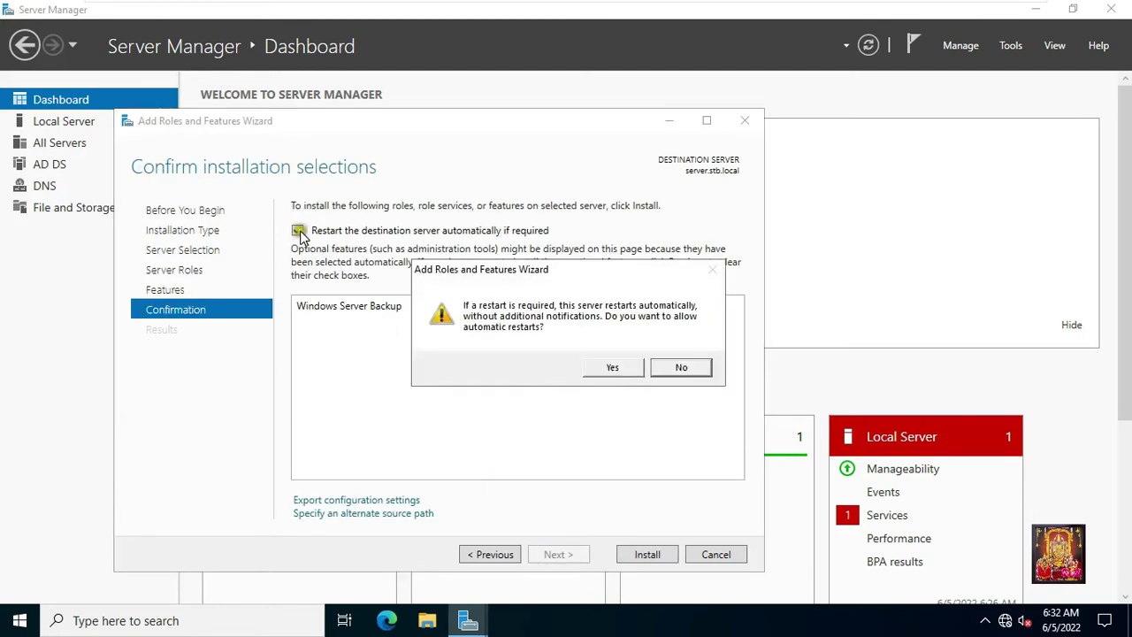
pyautogui.click(609, 368)
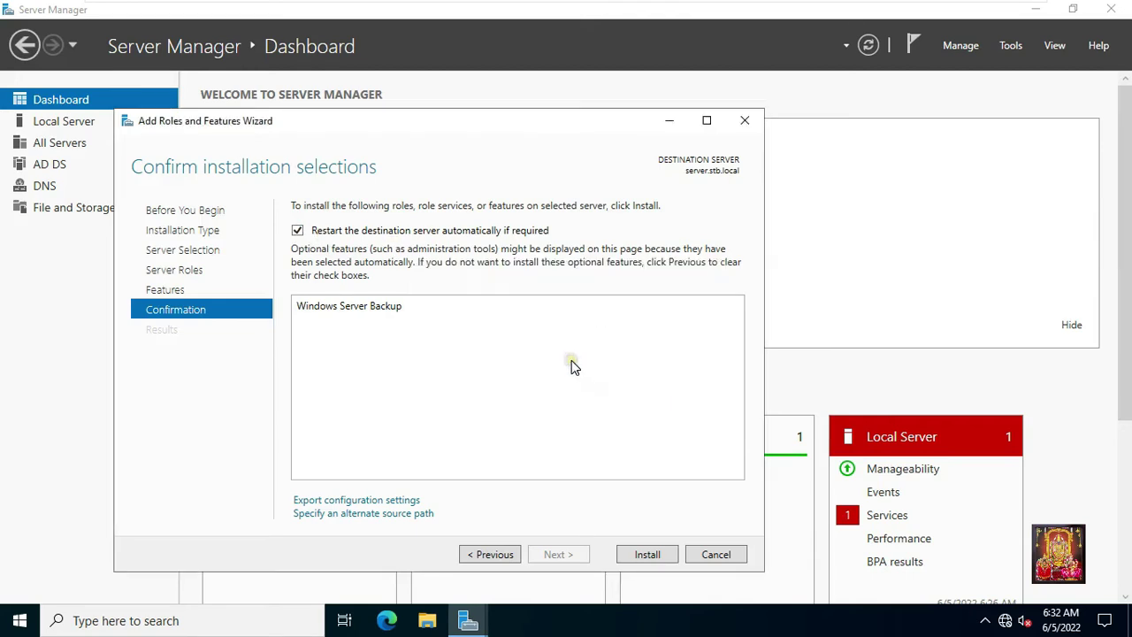
pyautogui.click(646, 555)
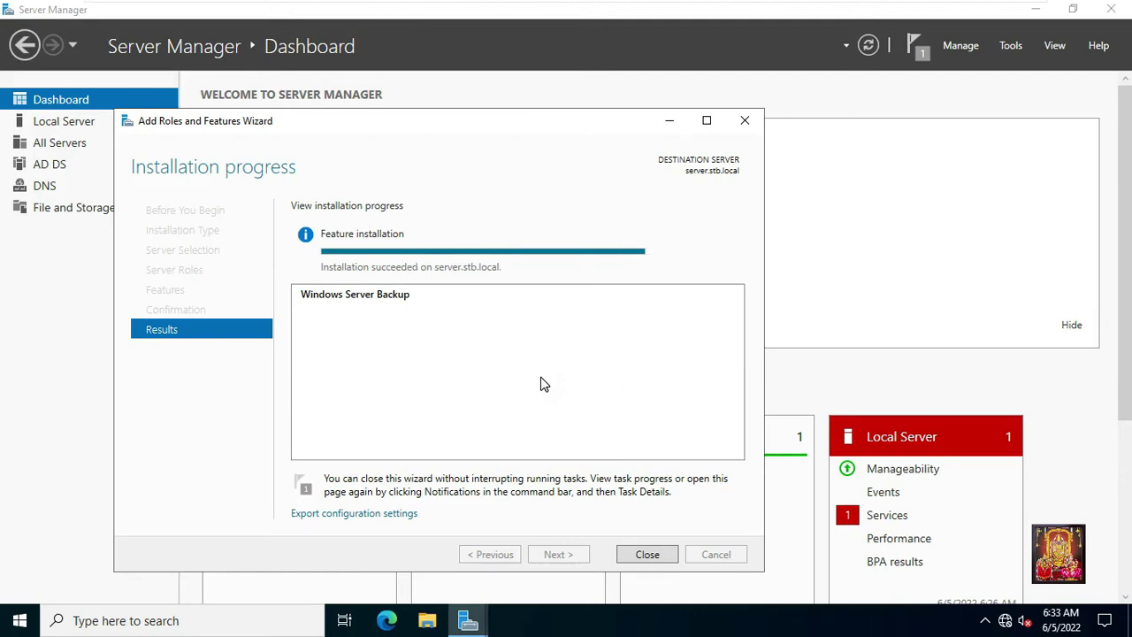
# Close the finished wizard, launch Windows Server Backup from Tools and view Local Backup.
pyautogui.click(646, 557)
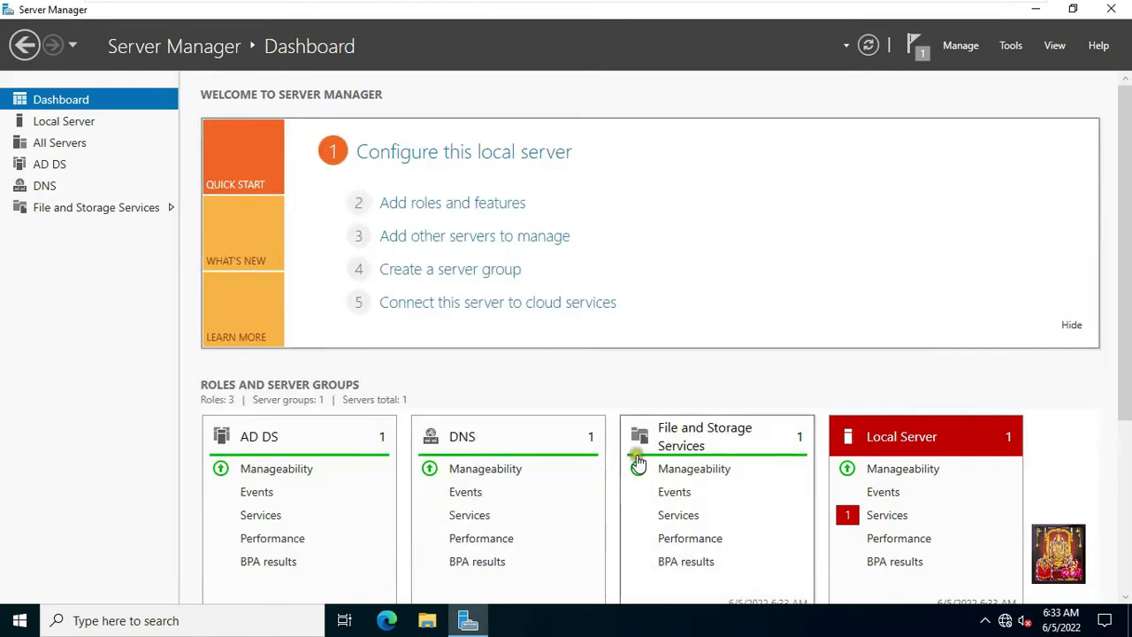
pyautogui.click(1009, 47)
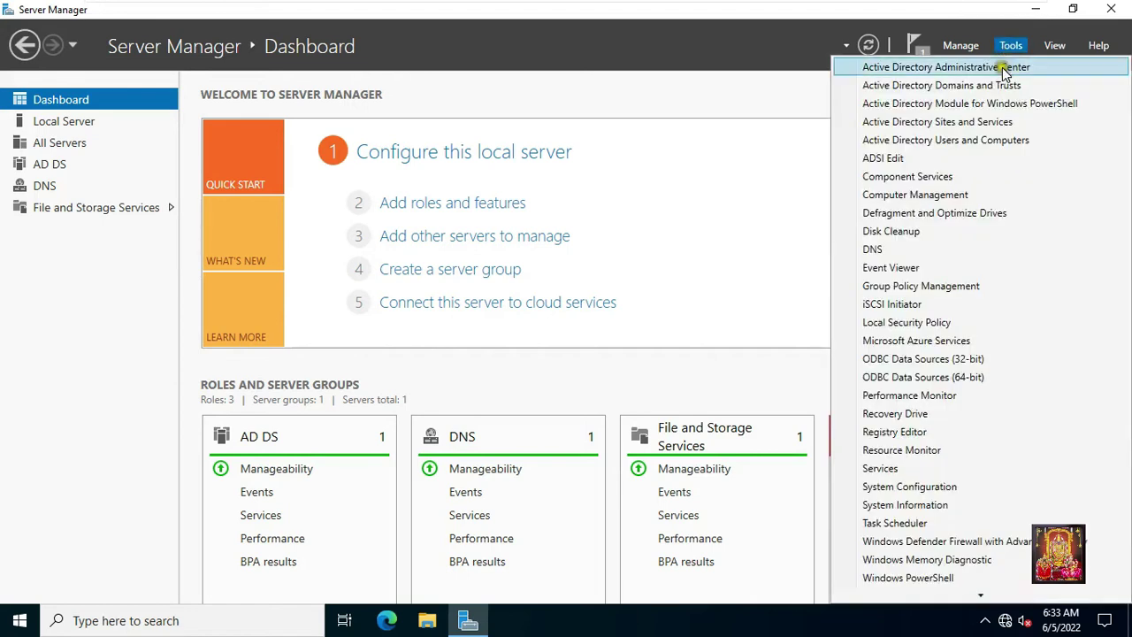
pyautogui.scroll(-2, 975, 593)
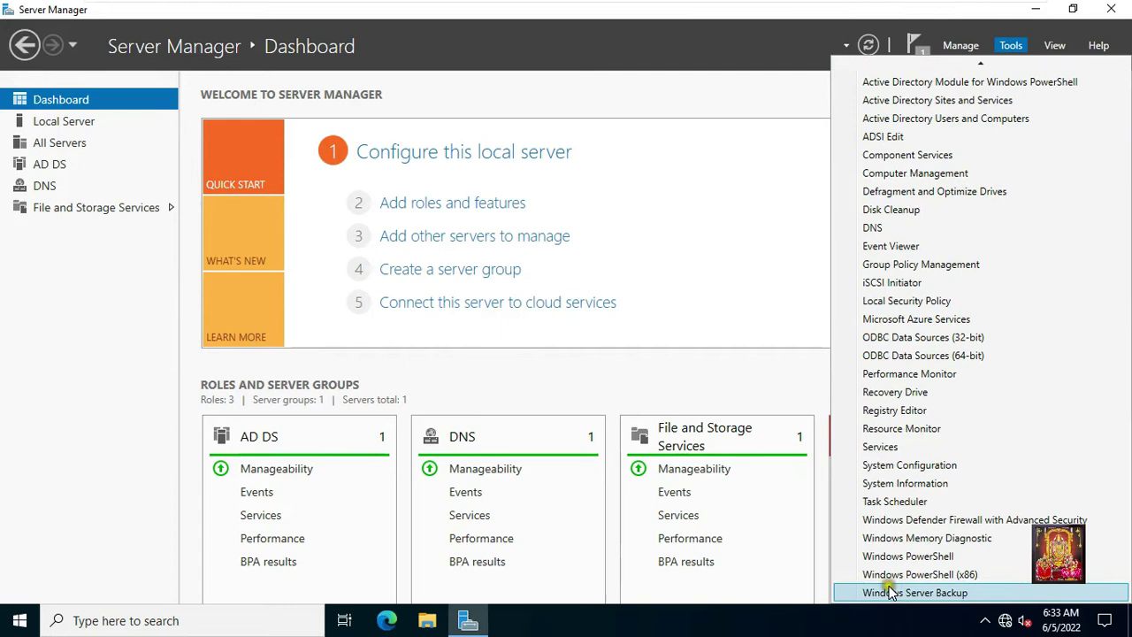
pyautogui.click(942, 598)
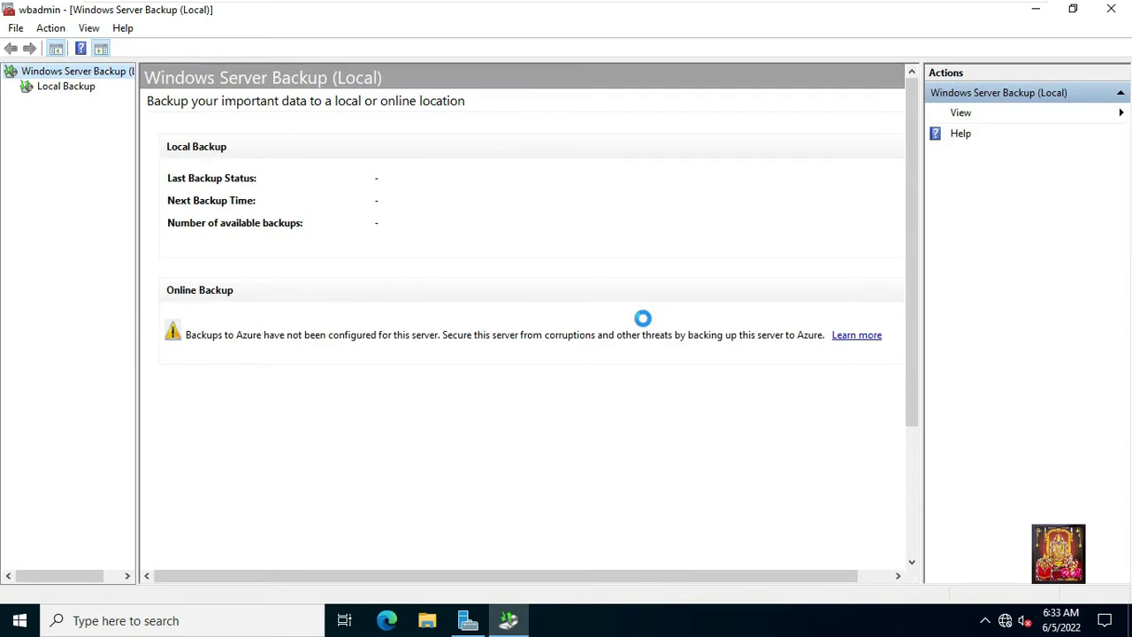
pyautogui.click(66, 88)
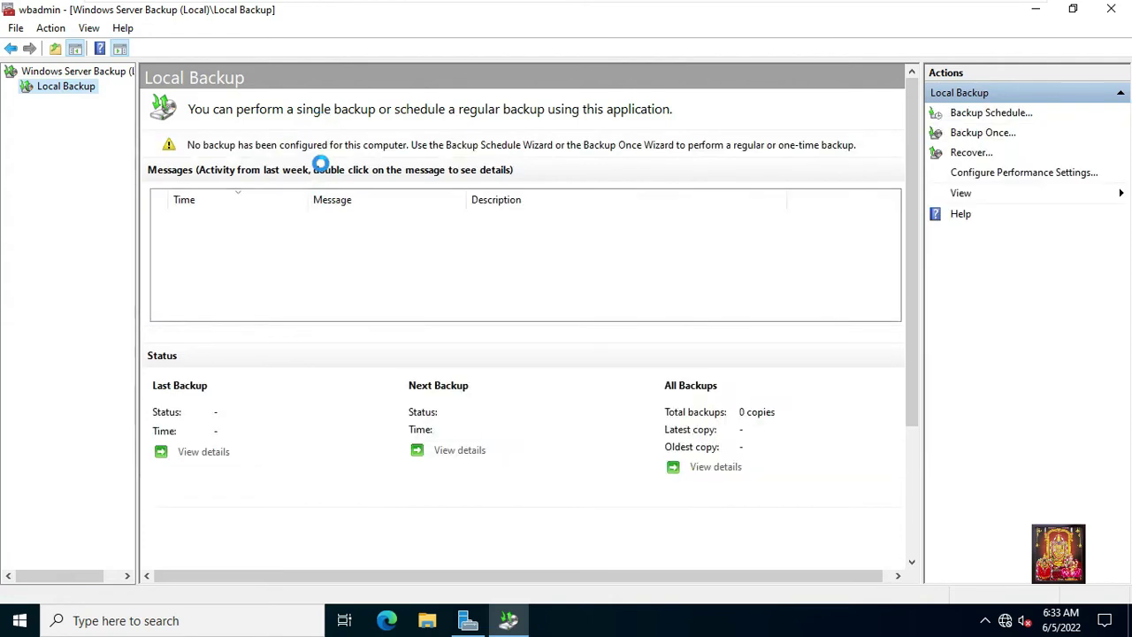
# Start a Backup Once job with a custom selection containing only System state.
pyautogui.click(979, 135)
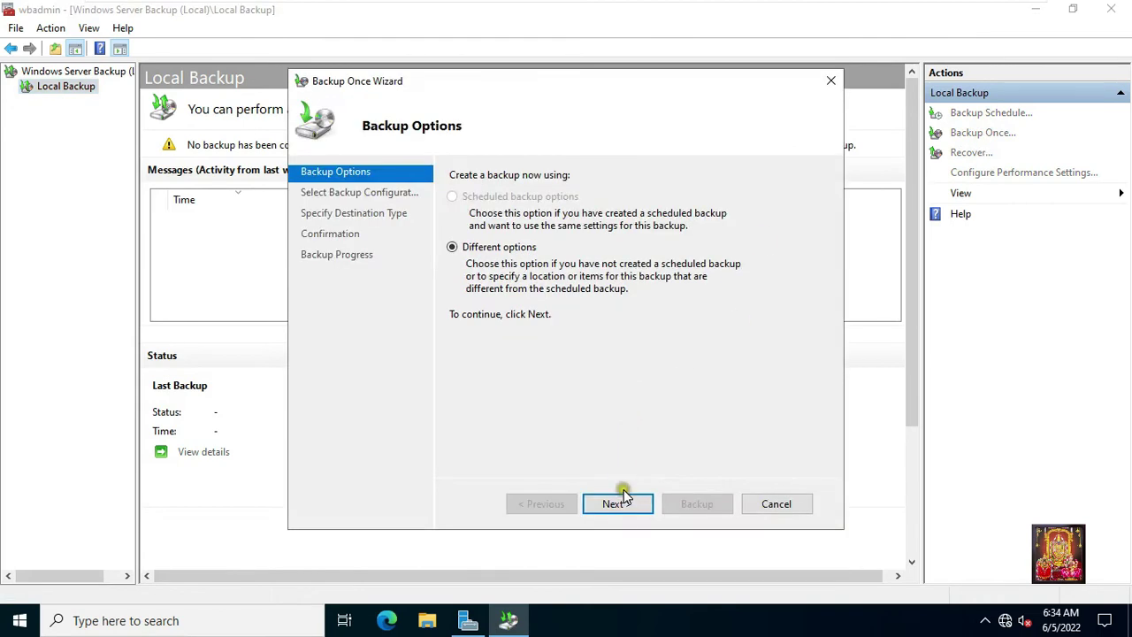
pyautogui.click(618, 504)
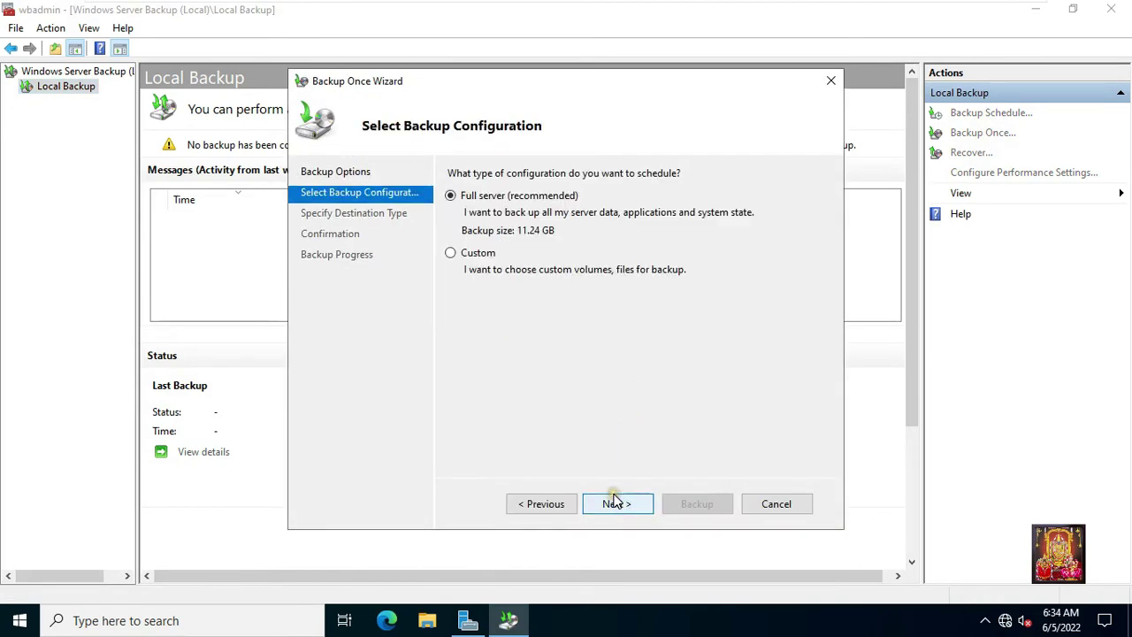
pyautogui.click(451, 254)
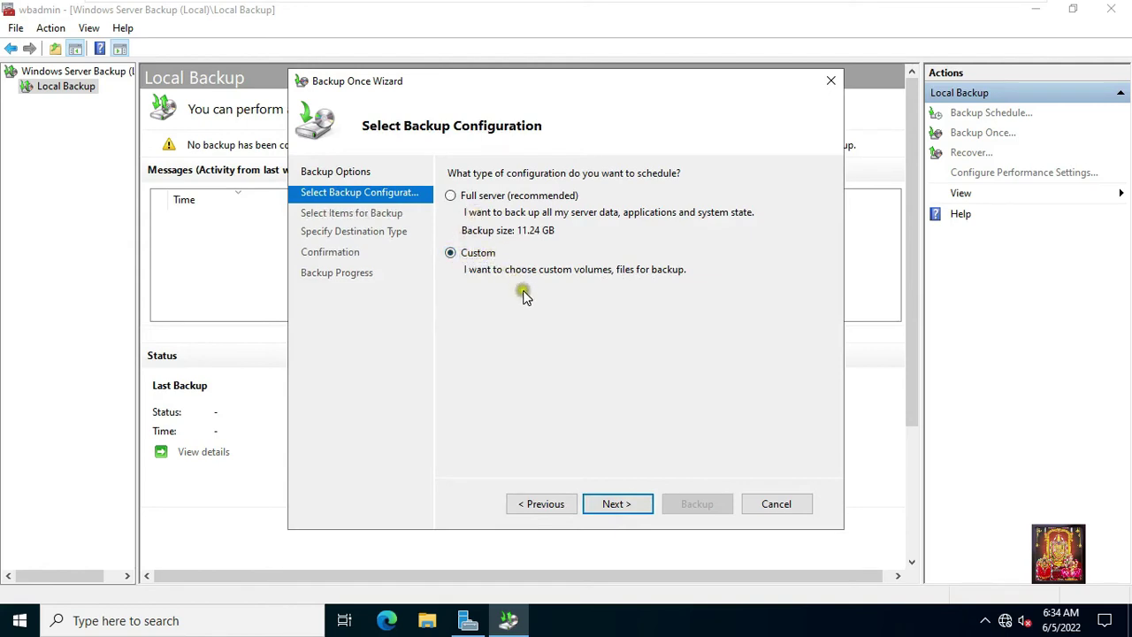
pyautogui.click(616, 503)
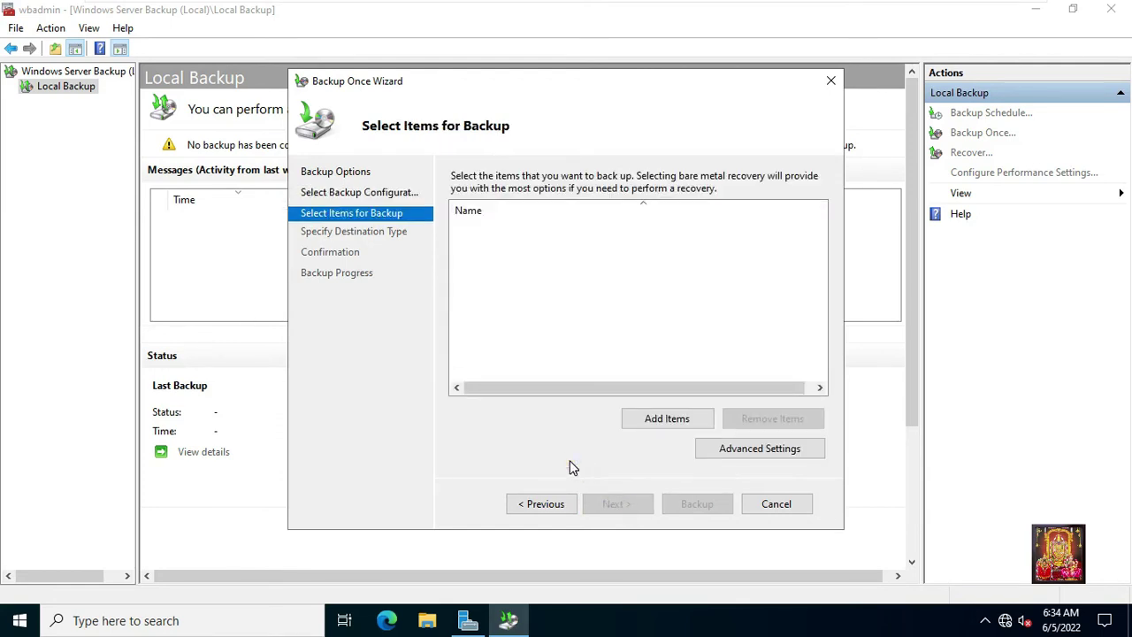
pyautogui.click(648, 420)
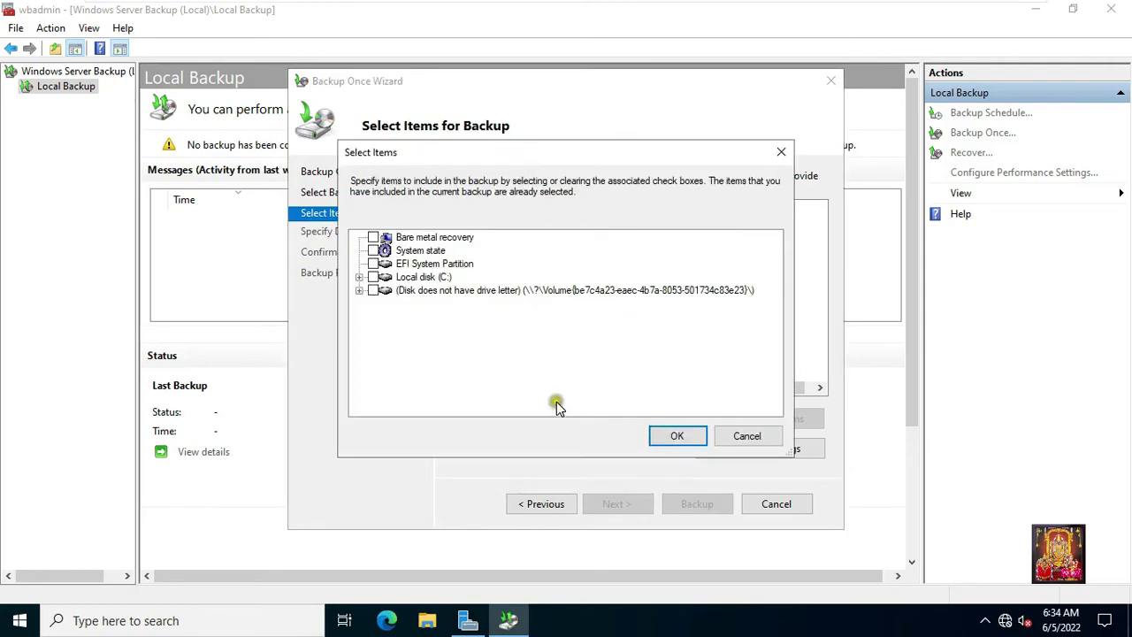
pyautogui.click(372, 251)
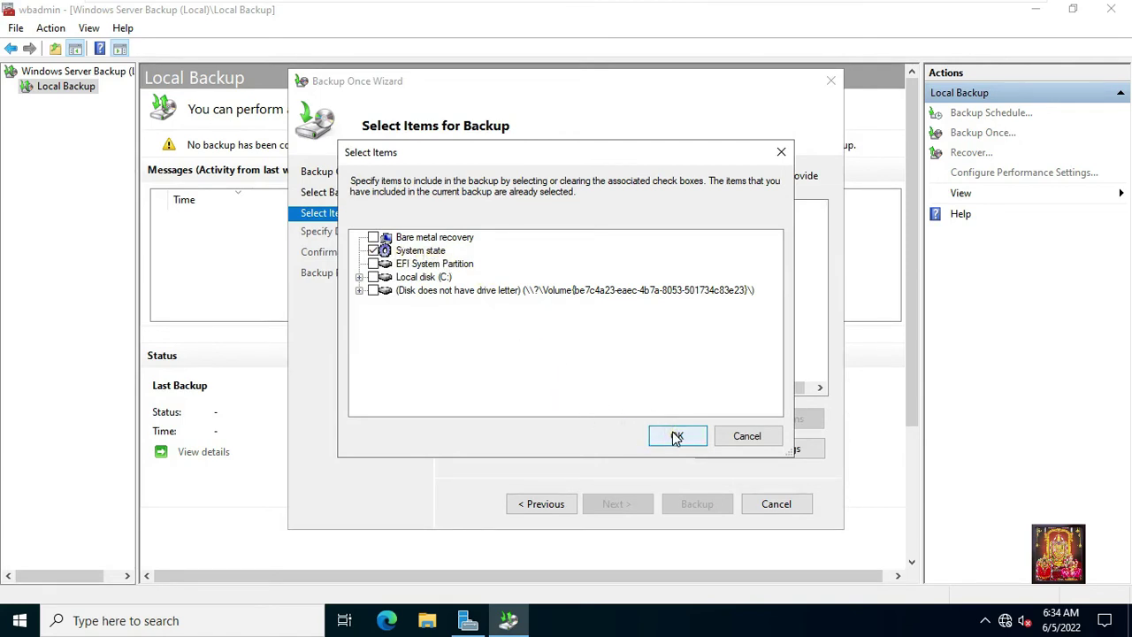
pyautogui.click(676, 436)
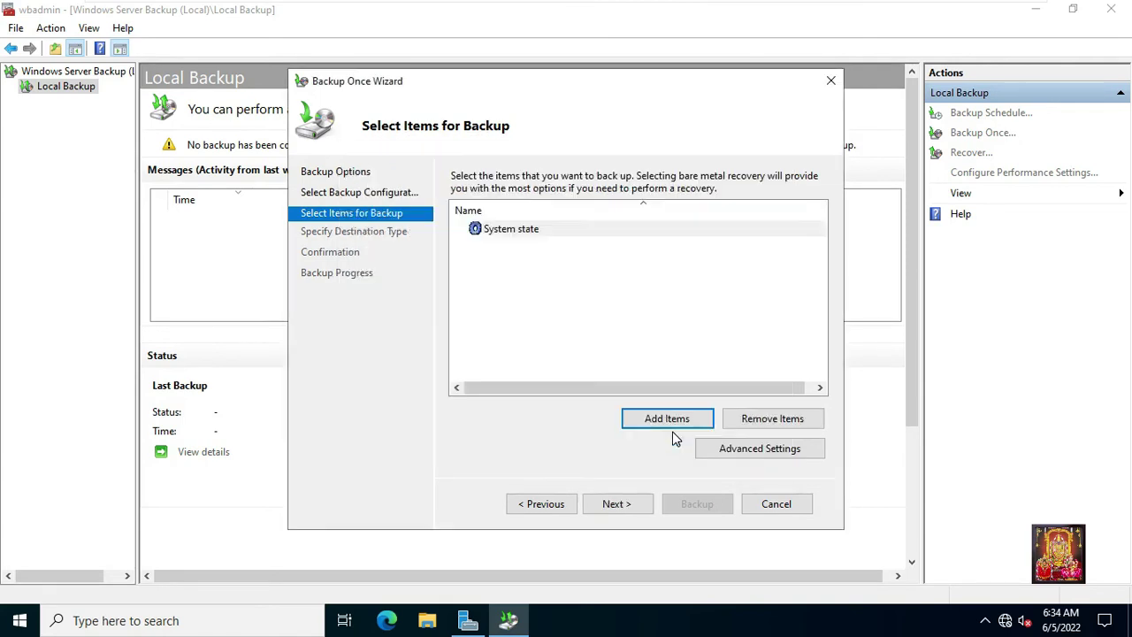
pyautogui.click(625, 509)
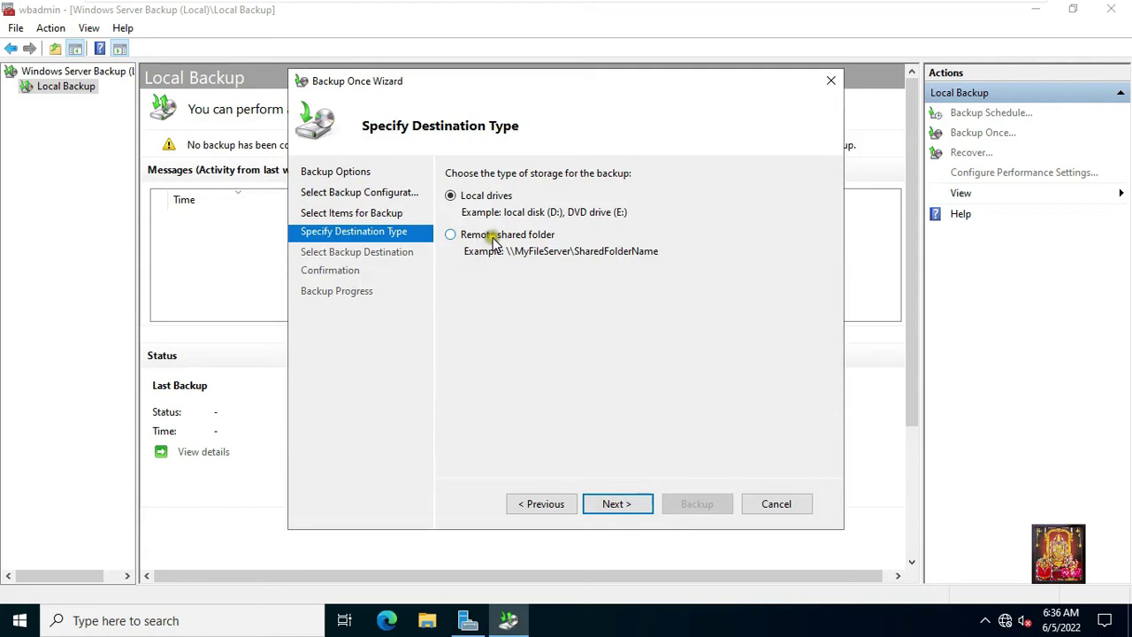
# Choose local drives instead of a remote shared folder as the backup destination type.
pyautogui.click(451, 235)
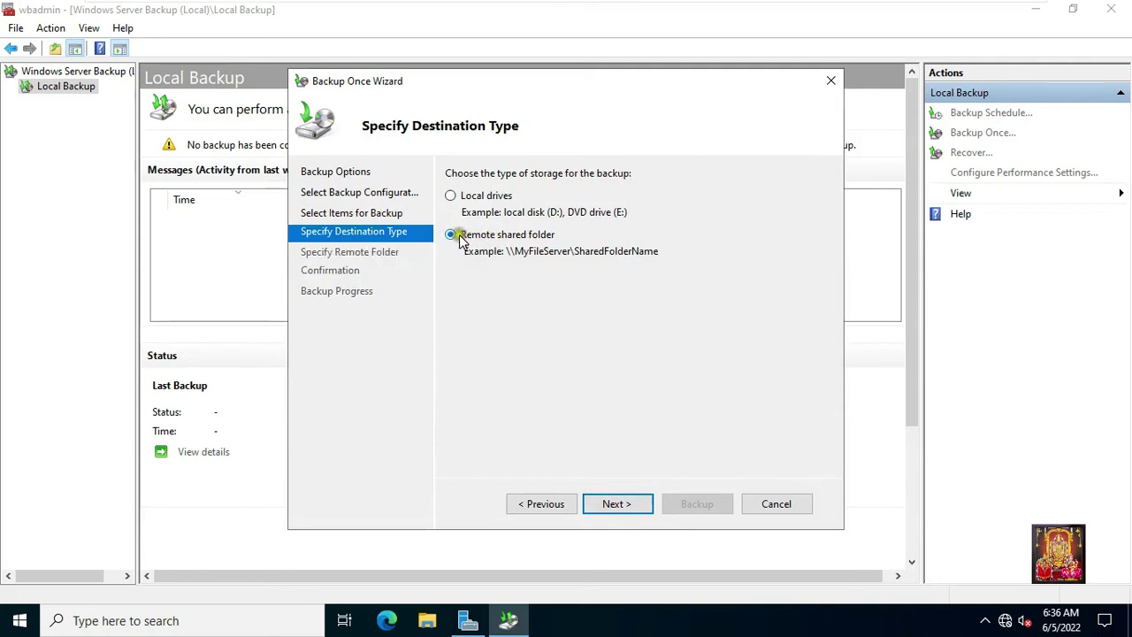
pyautogui.click(615, 508)
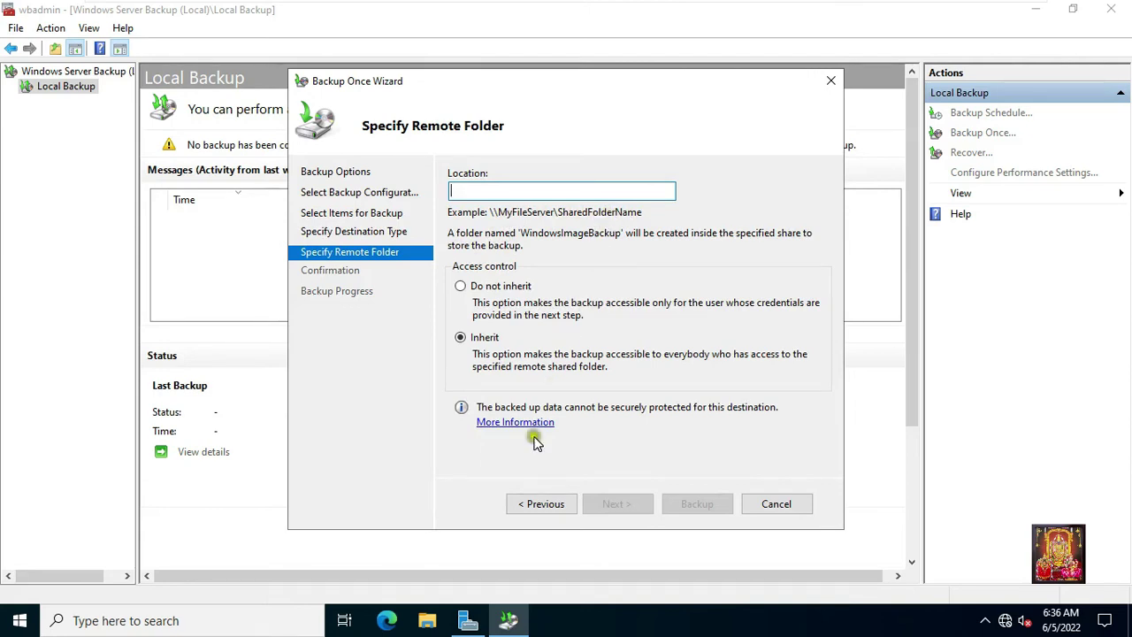
pyautogui.click(541, 506)
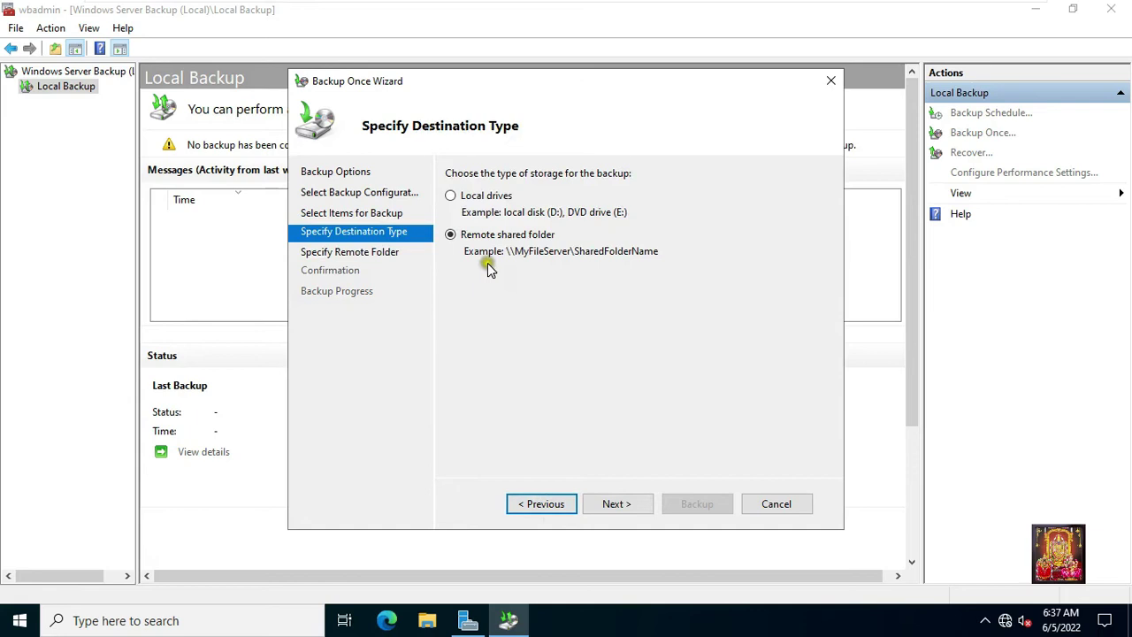
pyautogui.click(452, 198)
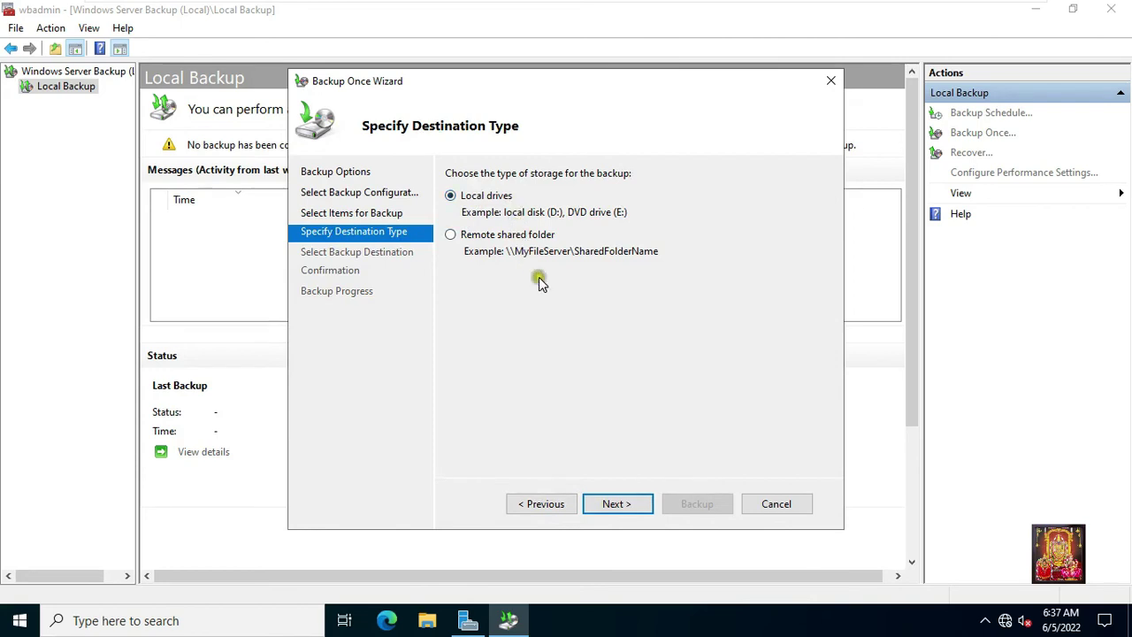
pyautogui.click(614, 505)
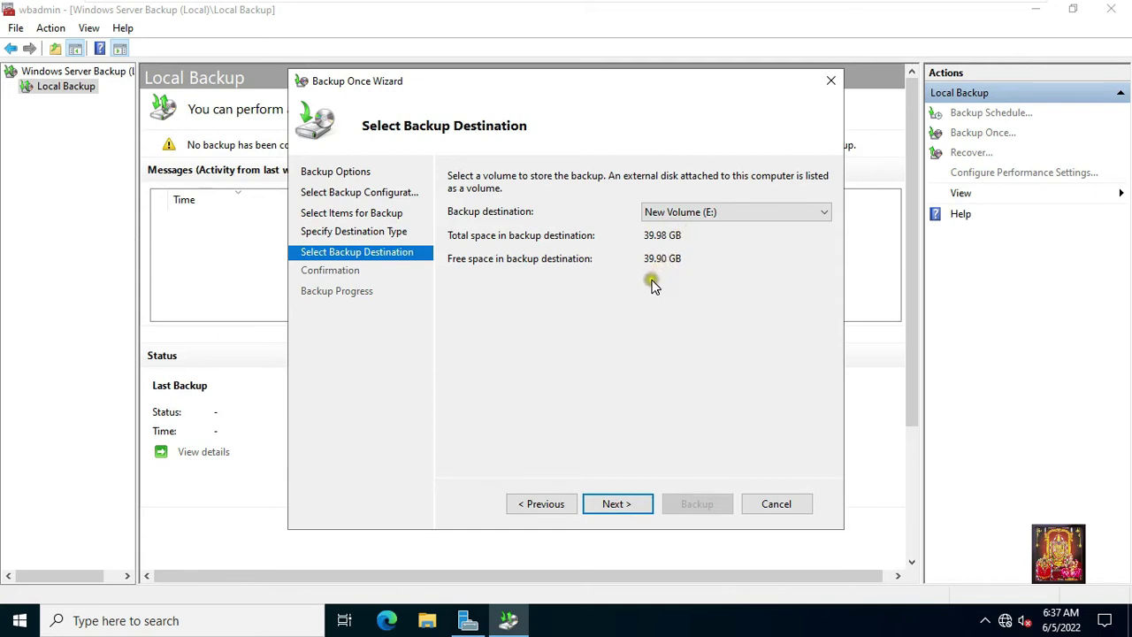
# Back up the system state to New Volume (E:), closing the wizard after 7.19 GB transfers.
pyautogui.click(613, 506)
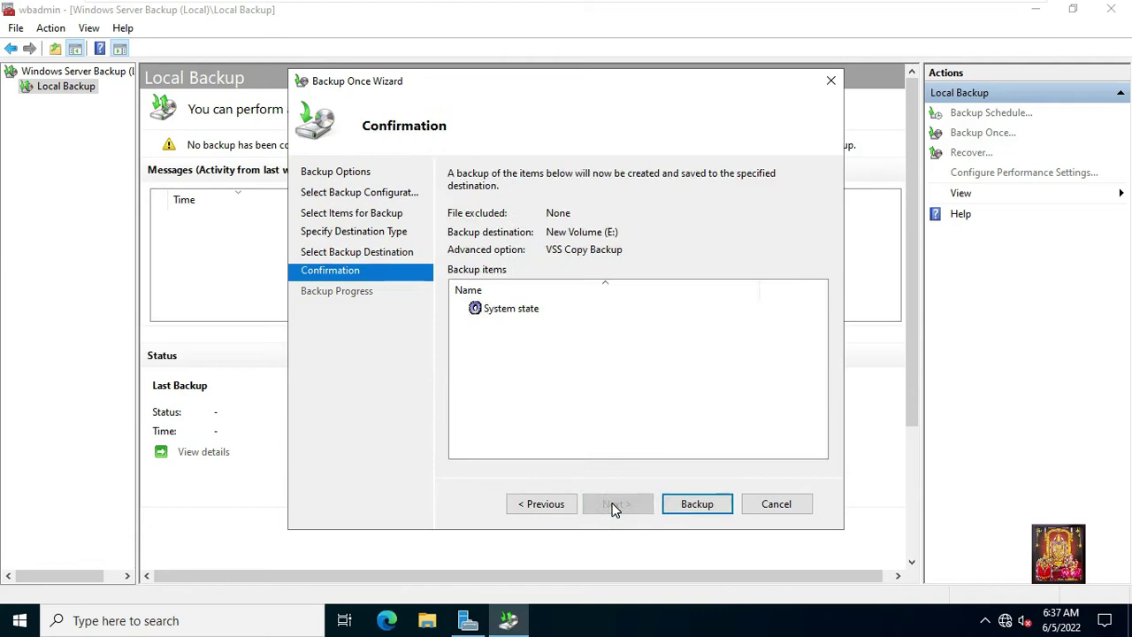
pyautogui.click(689, 509)
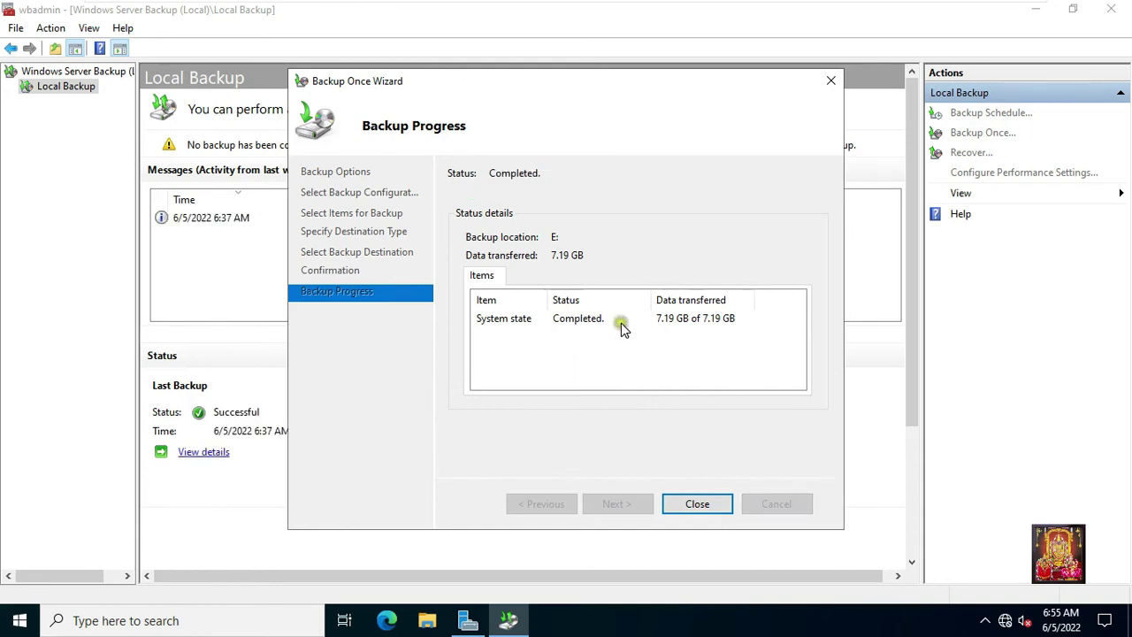
pyautogui.click(698, 504)
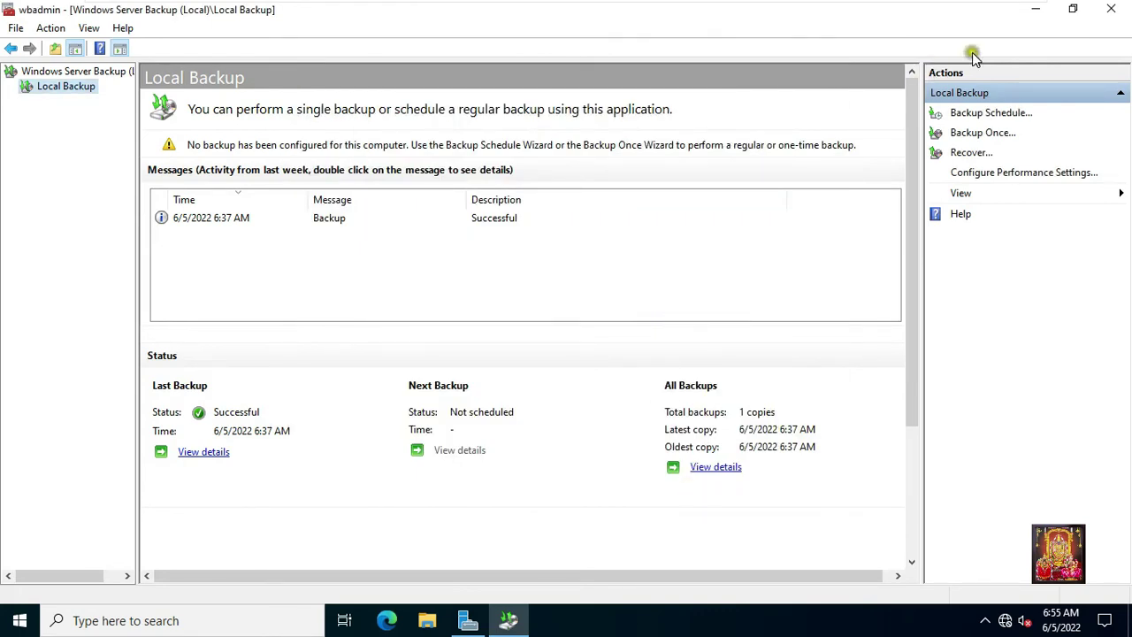
# Confirm the WindowsImageBackup folder exists on New Volume (E:), then return to Windows Server Backup.
pyautogui.click(1036, 9)
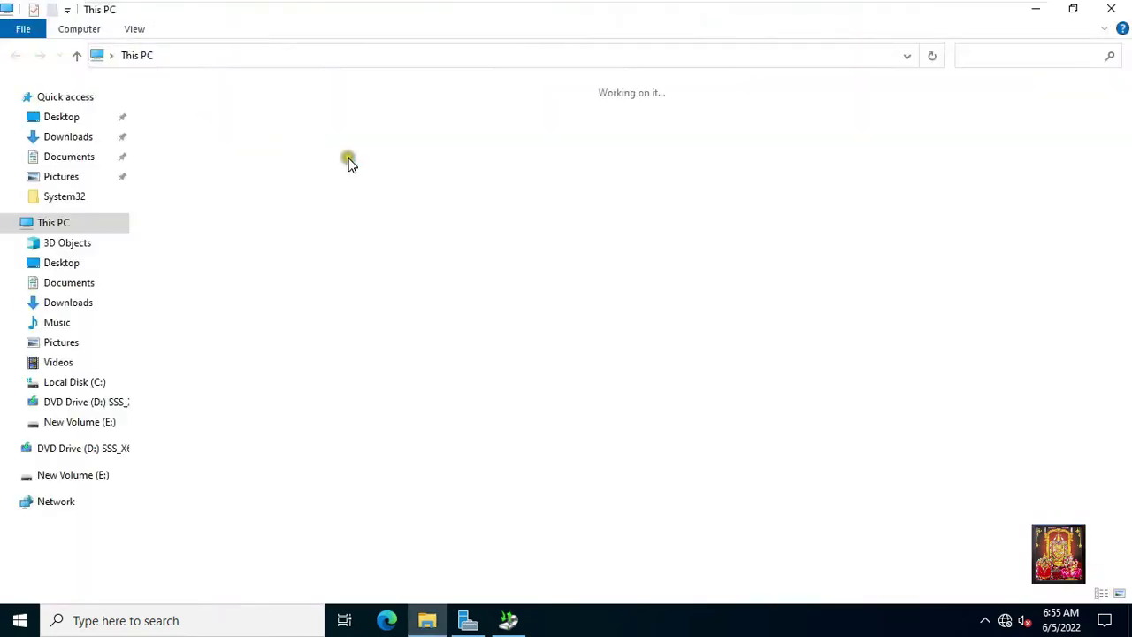
pyautogui.doubleClick(629, 251)
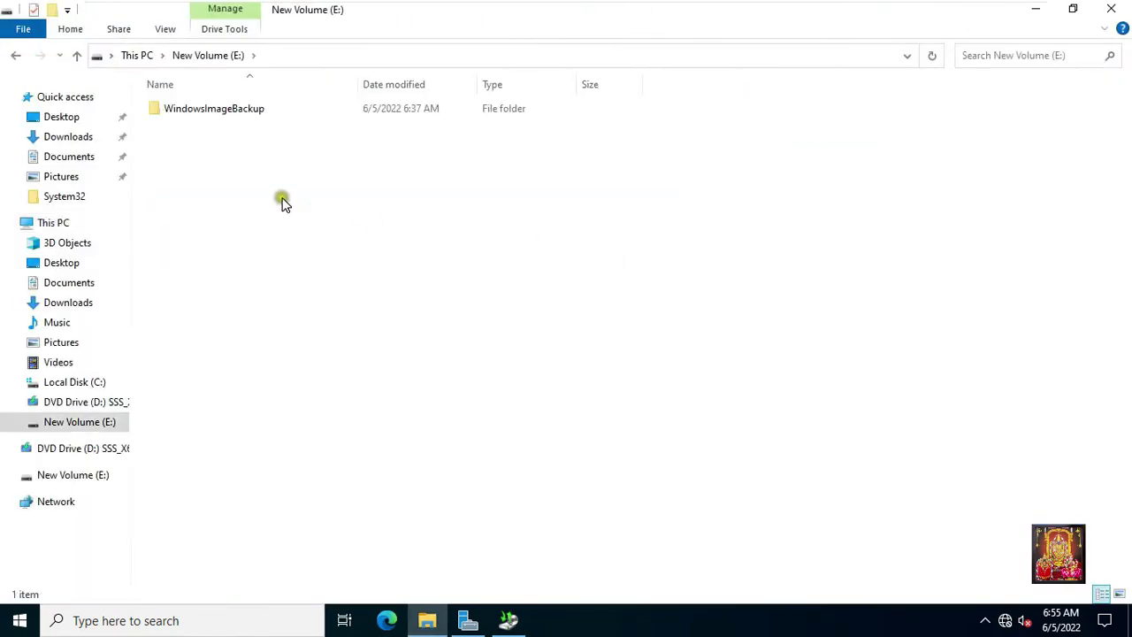
pyautogui.click(184, 109)
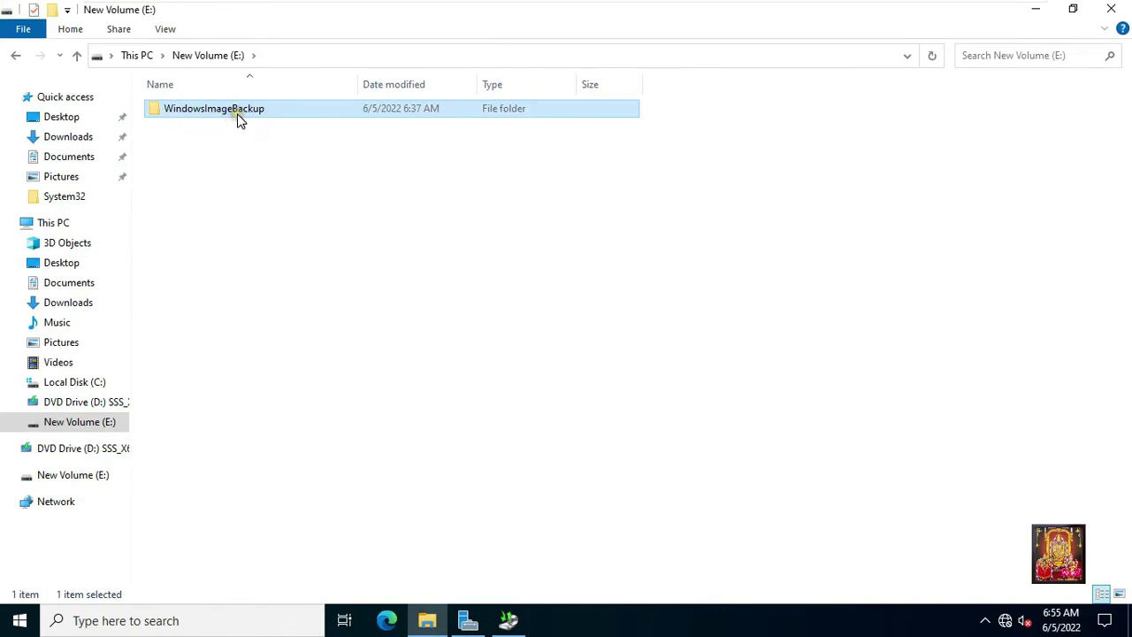
pyautogui.click(1110, 9)
pyautogui.click(512, 623)
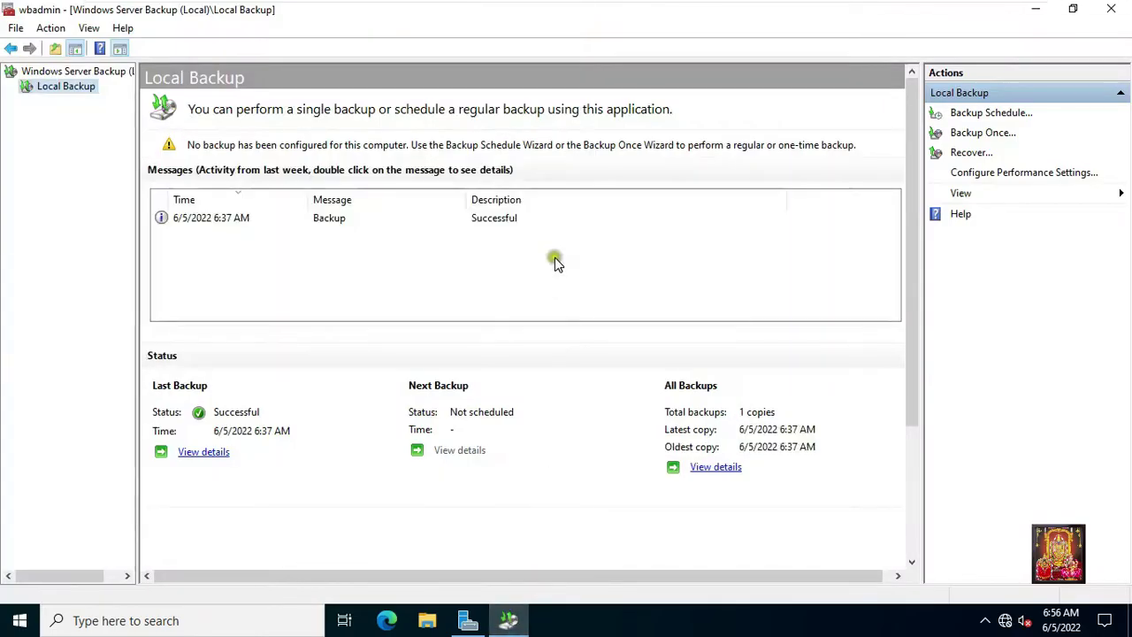
# Close Windows Server Backup and run dsa.msc from the Run dialog to reopen ADUC.
pyautogui.click(1116, 11)
pyautogui.rightClick(223, 179)
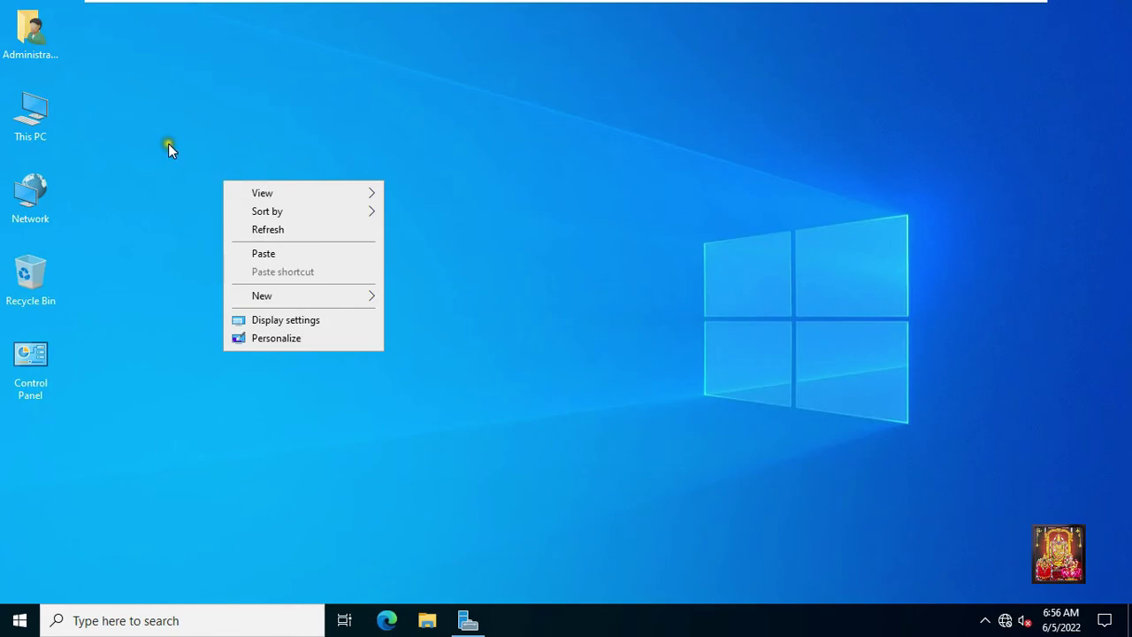
pyautogui.rightClick(12, 619)
pyautogui.click(46, 544)
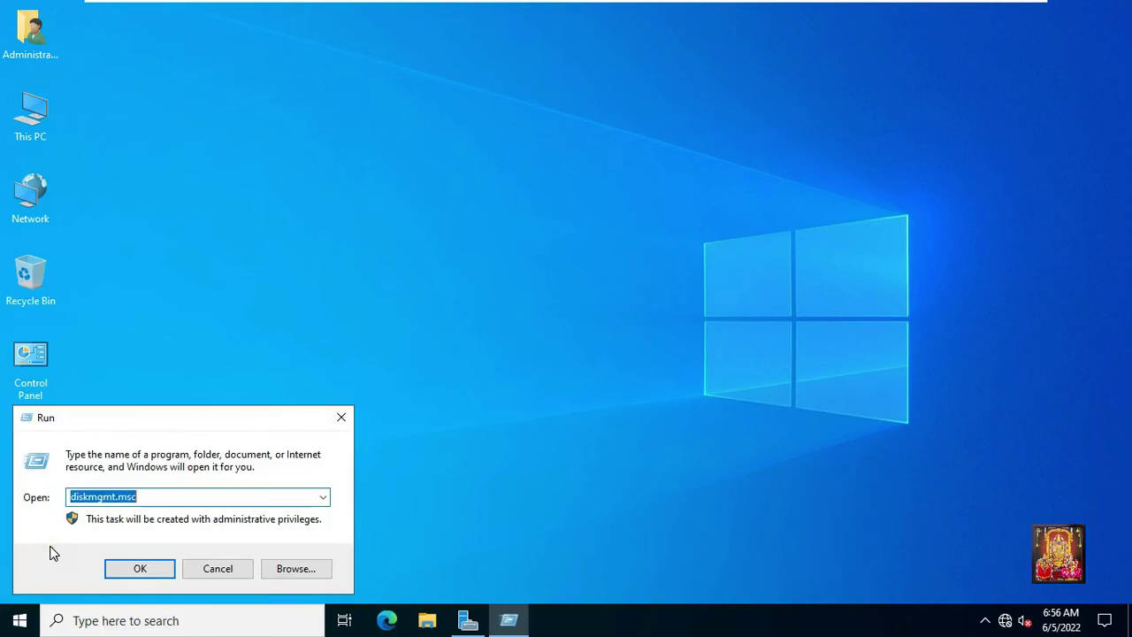
pyautogui.write('dsa')
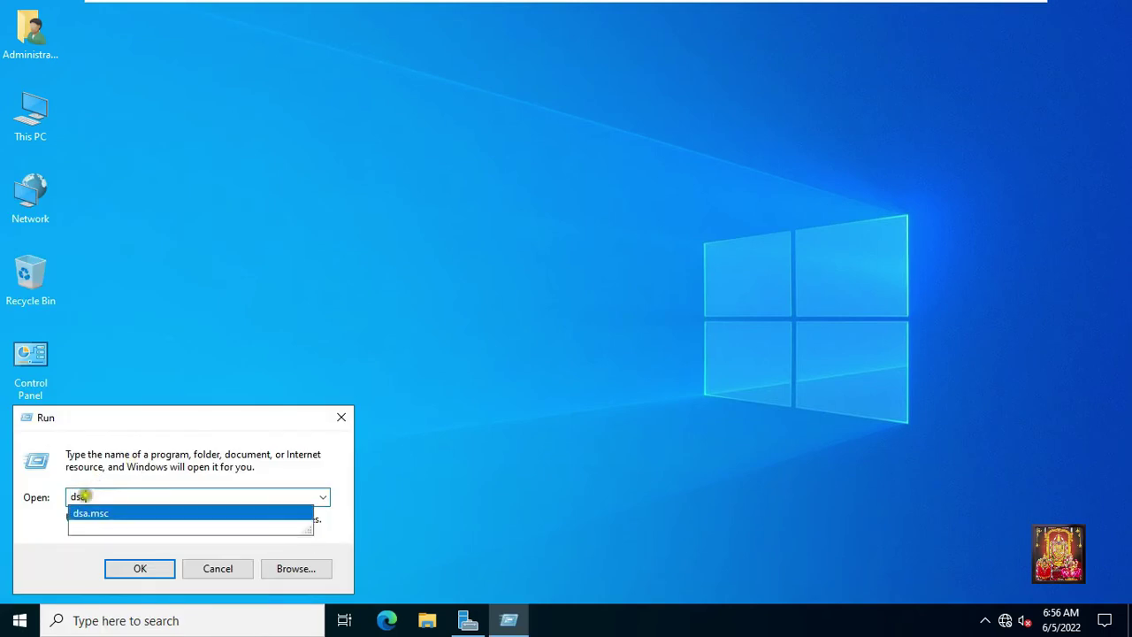
pyautogui.click(108, 517)
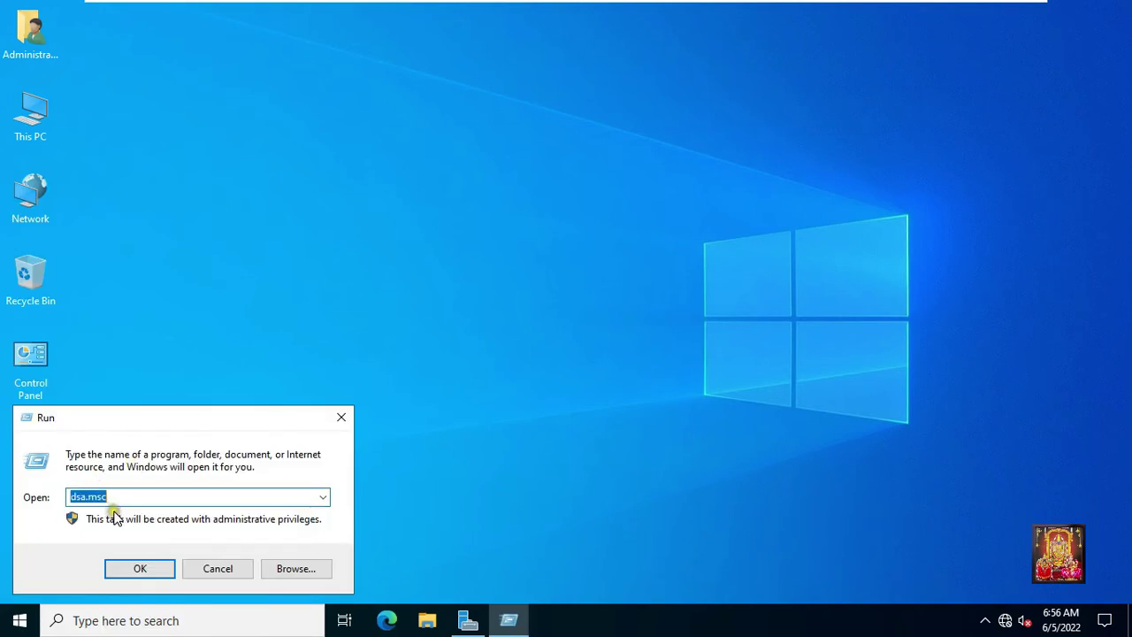
pyautogui.click(133, 570)
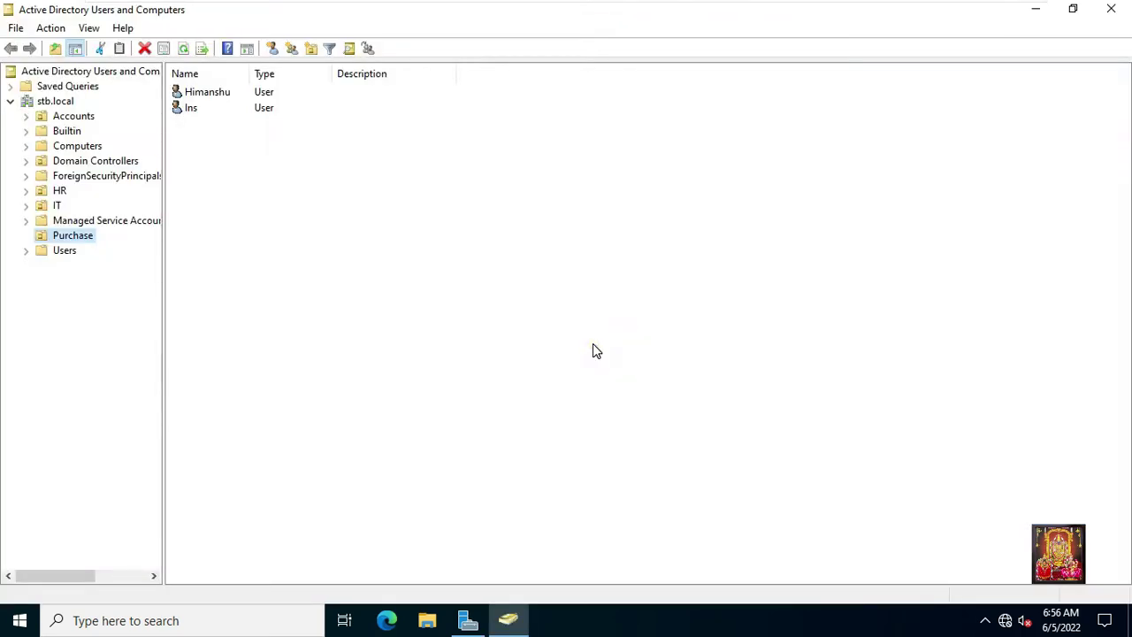
# Check the OUs' contents, then delete both user accounts from the Accounts OU.
pyautogui.click(543, 312)
pyautogui.click(73, 115)
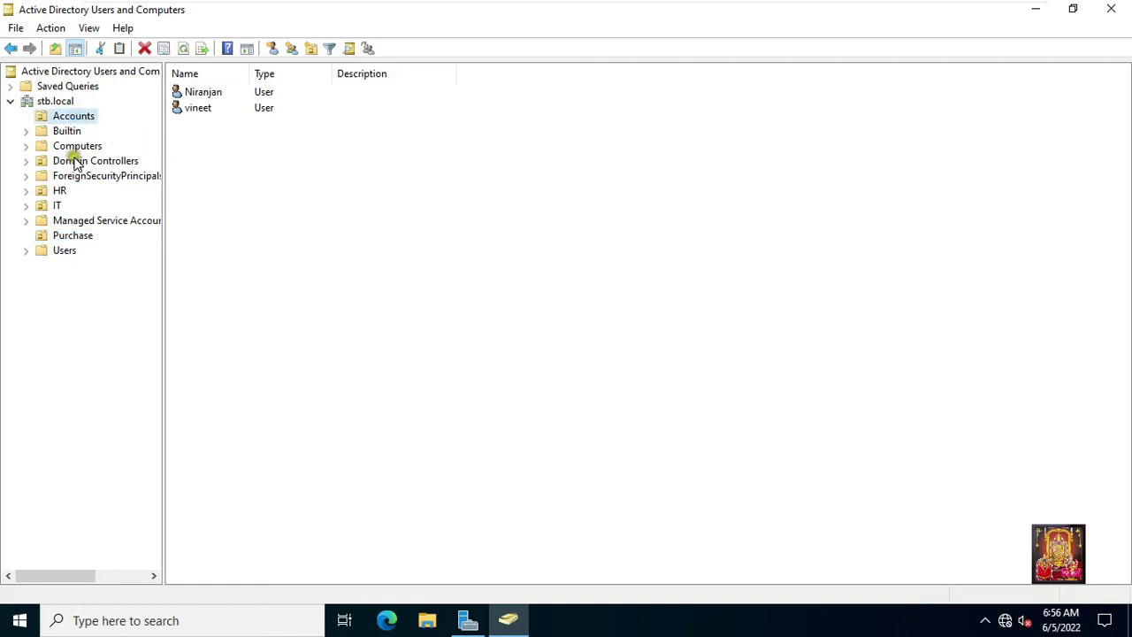
pyautogui.click(57, 205)
pyautogui.click(63, 250)
pyautogui.click(59, 193)
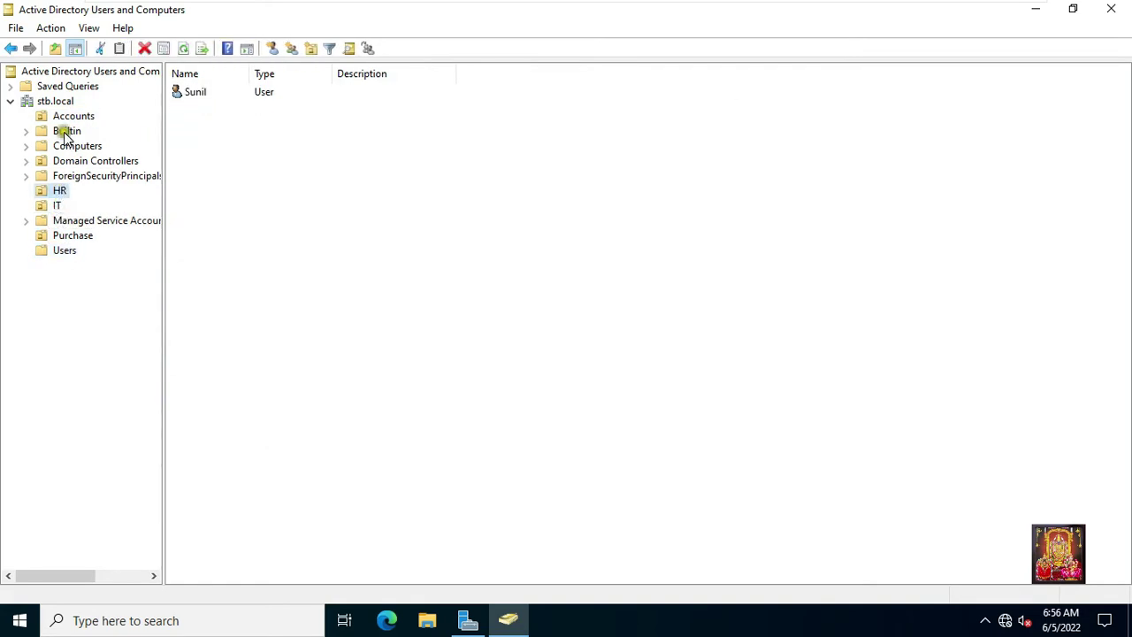
pyautogui.click(78, 117)
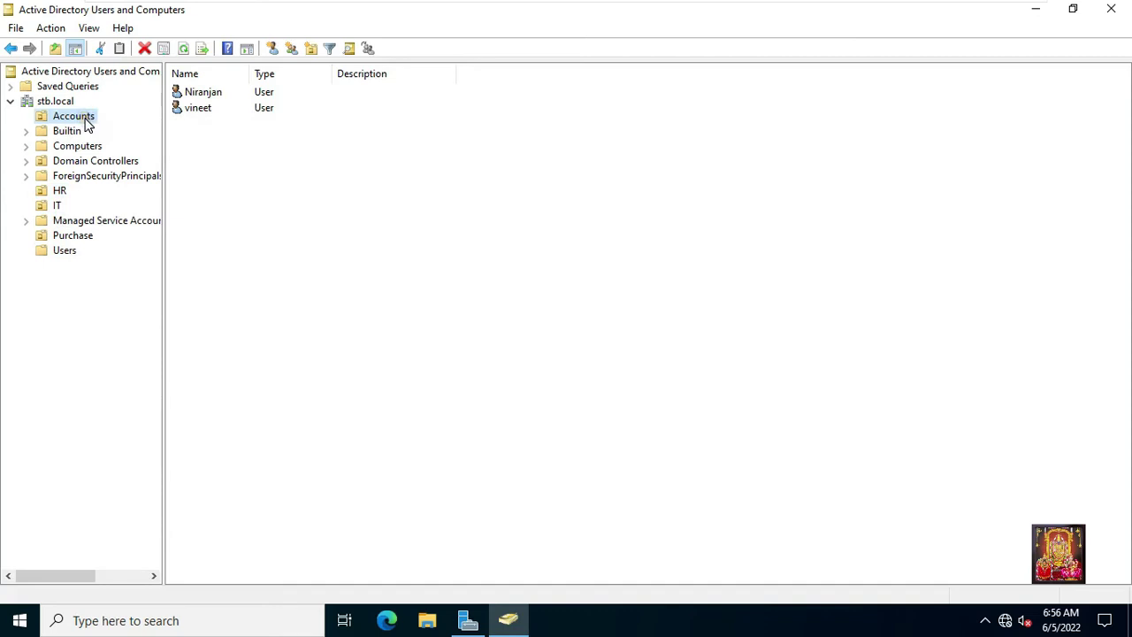
pyautogui.moveTo(214, 137); pyautogui.dragTo(180, 88)
pyautogui.rightClick(208, 113)
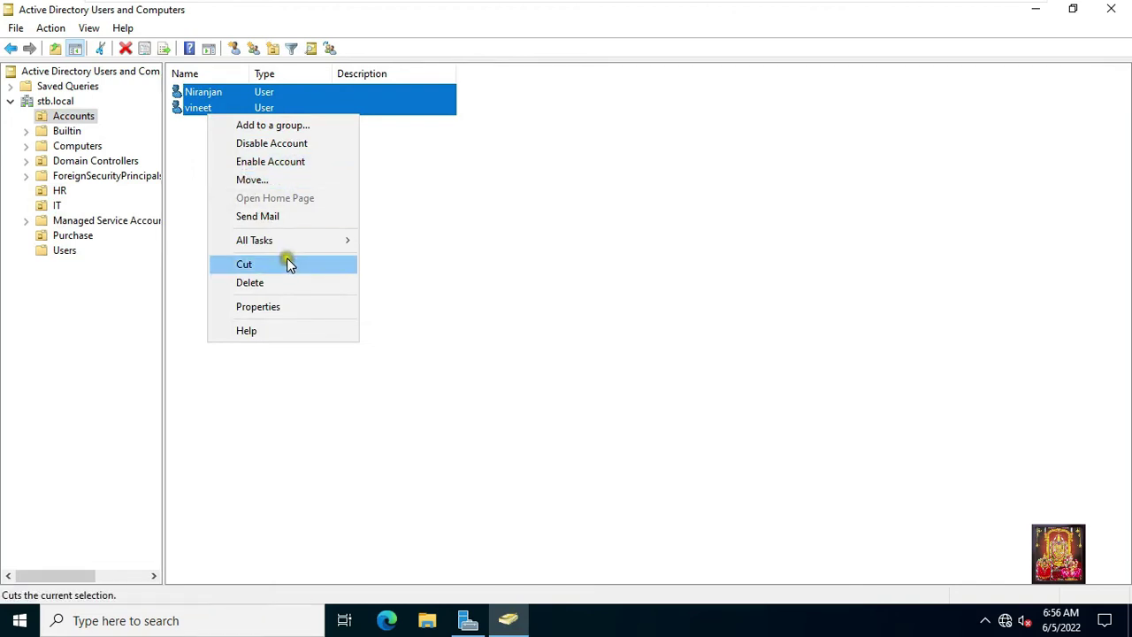
pyautogui.click(279, 284)
pyautogui.click(577, 365)
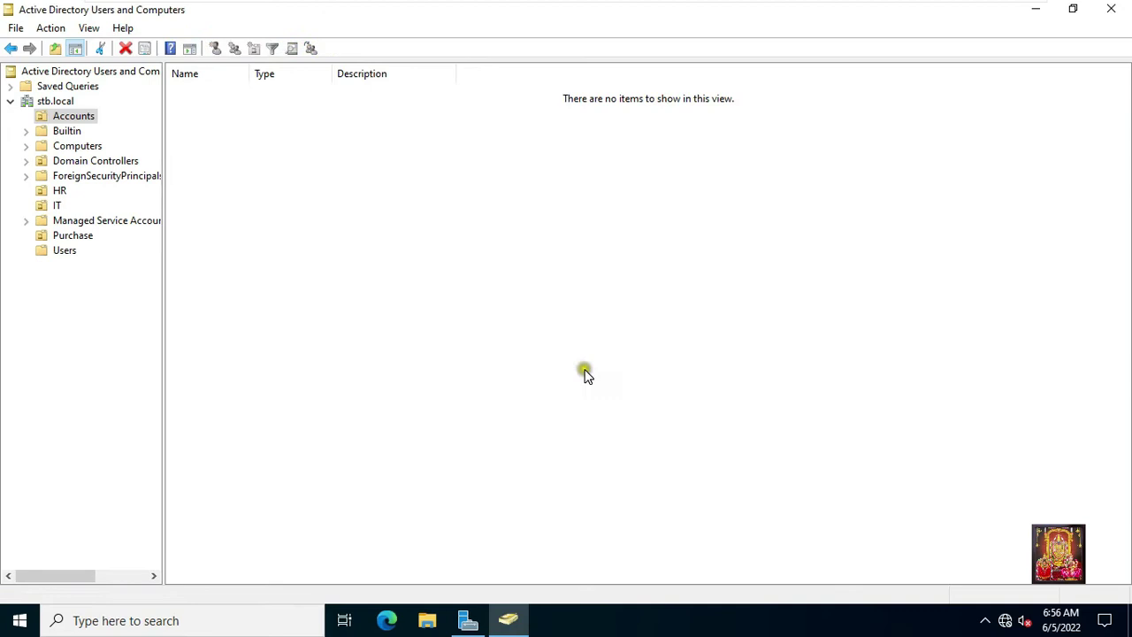
# Delete both user accounts from the IT OU.
pyautogui.click(55, 206)
pyautogui.moveTo(222, 152); pyautogui.dragTo(200, 107)
pyautogui.rightClick(200, 107)
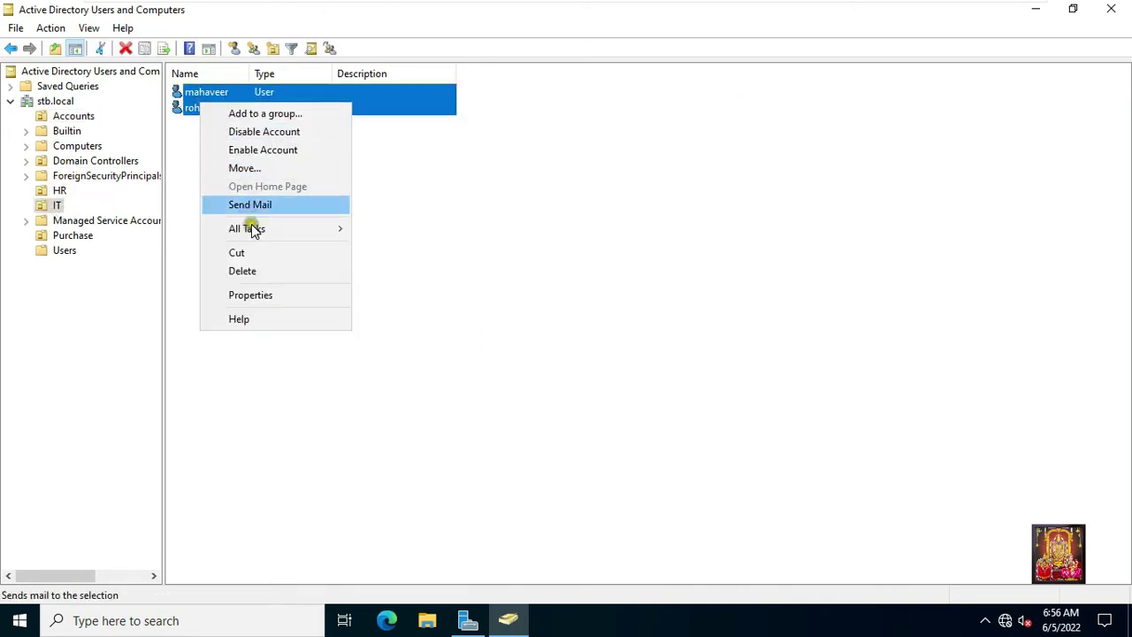
pyautogui.click(263, 271)
pyautogui.click(580, 371)
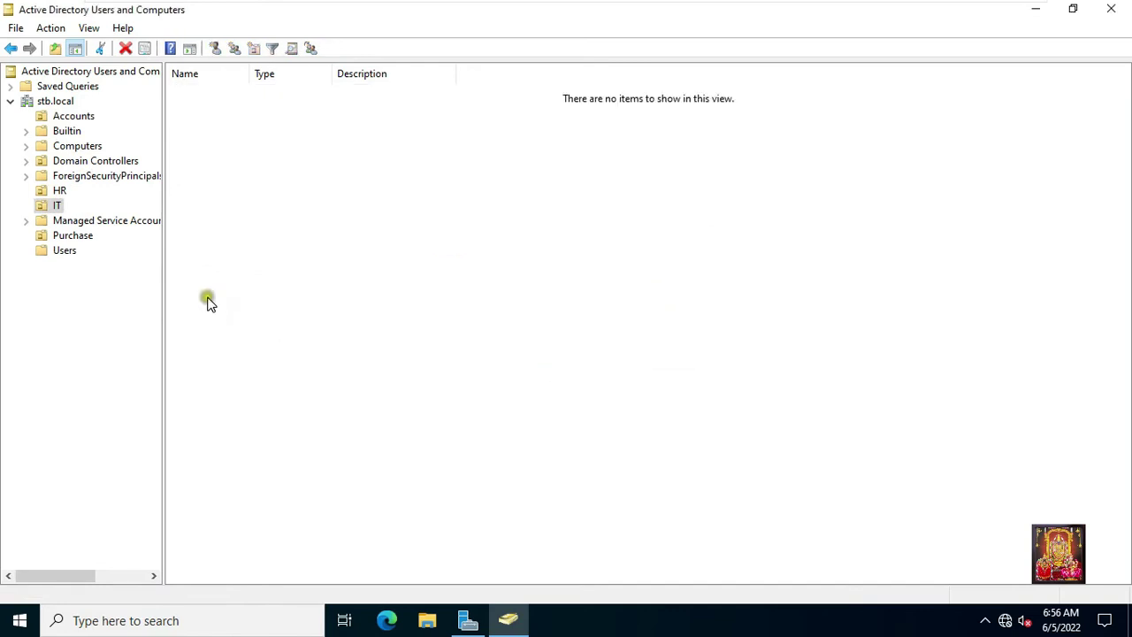
# Delete both user accounts from the Purchase OU.
pyautogui.click(72, 236)
pyautogui.moveTo(213, 138); pyautogui.dragTo(188, 97)
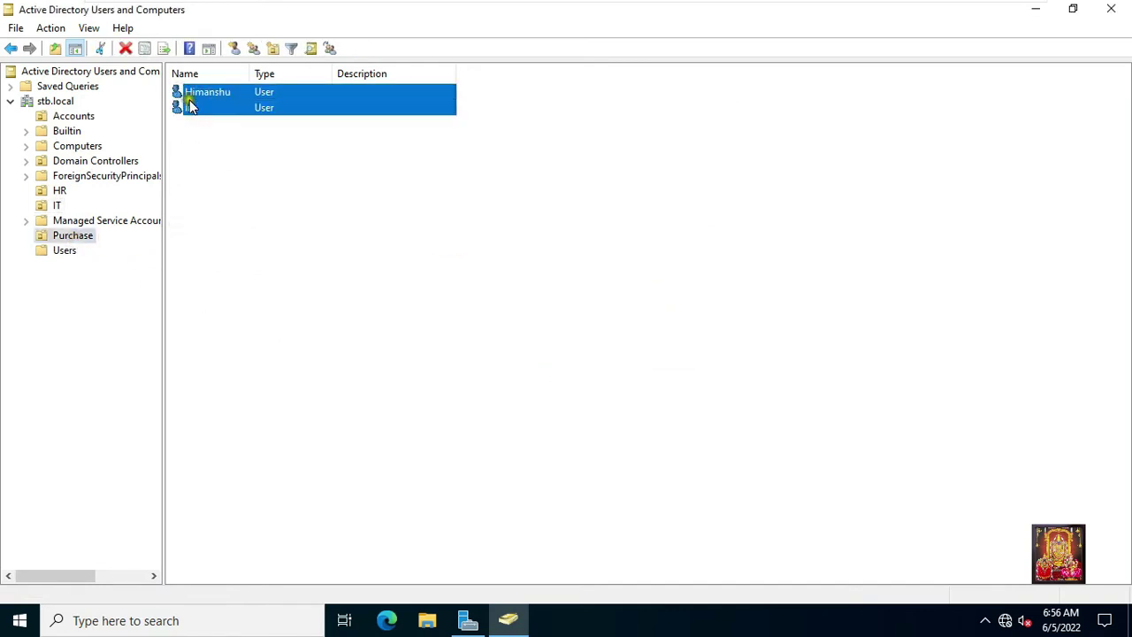
pyautogui.rightClick(188, 97)
pyautogui.click(241, 270)
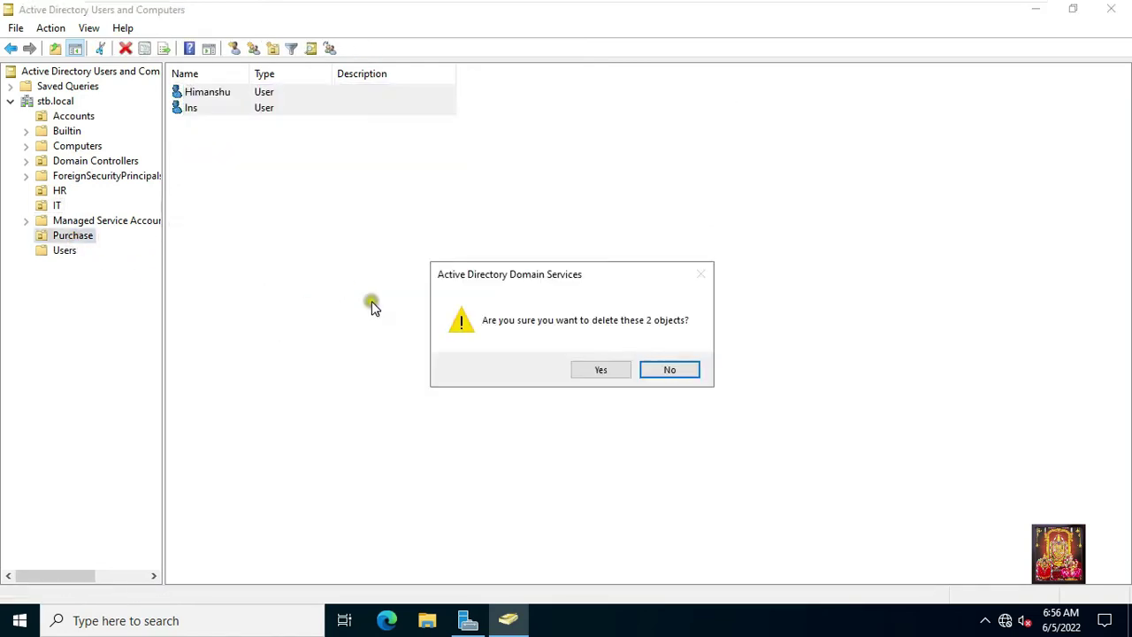
pyautogui.click(600, 372)
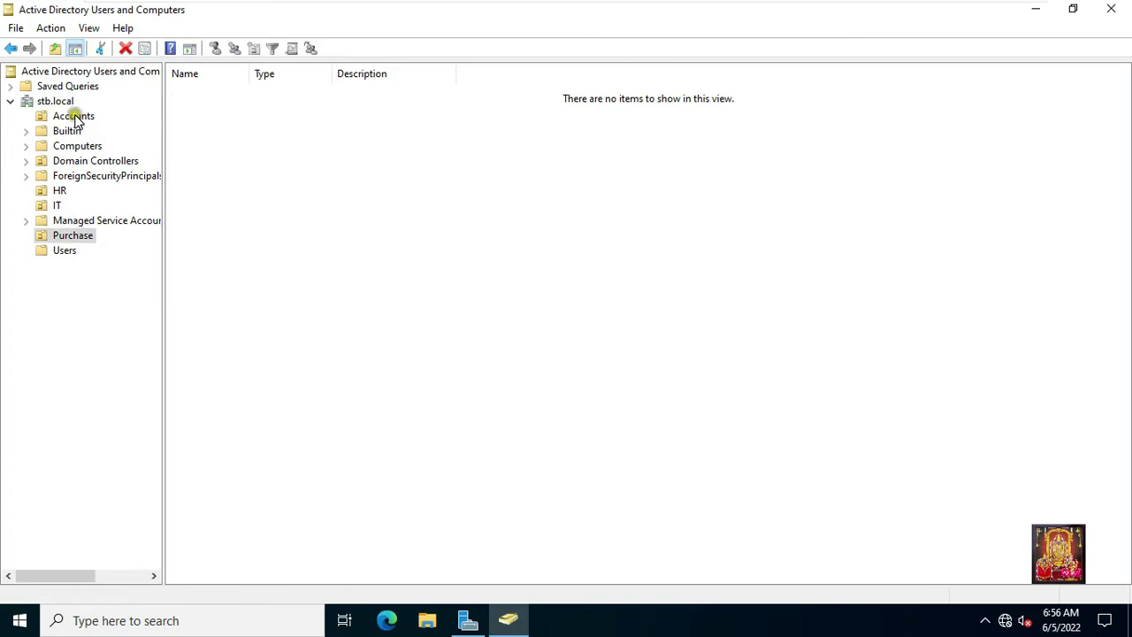
# Turn on Advanced Features to show the system containers.
pyautogui.click(74, 118)
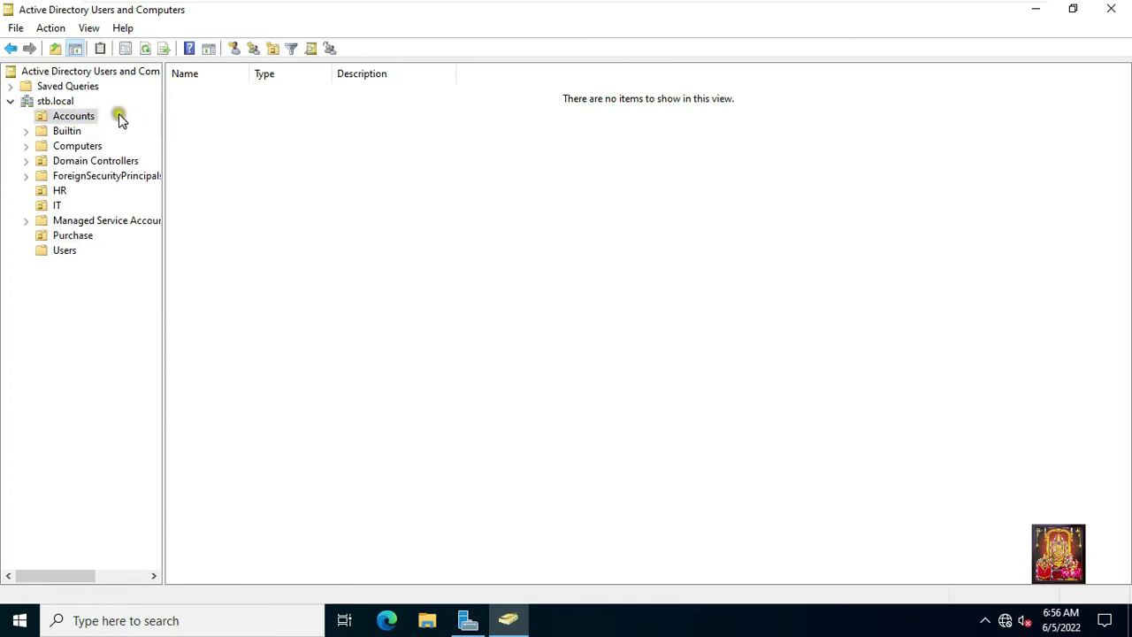
pyautogui.click(88, 28)
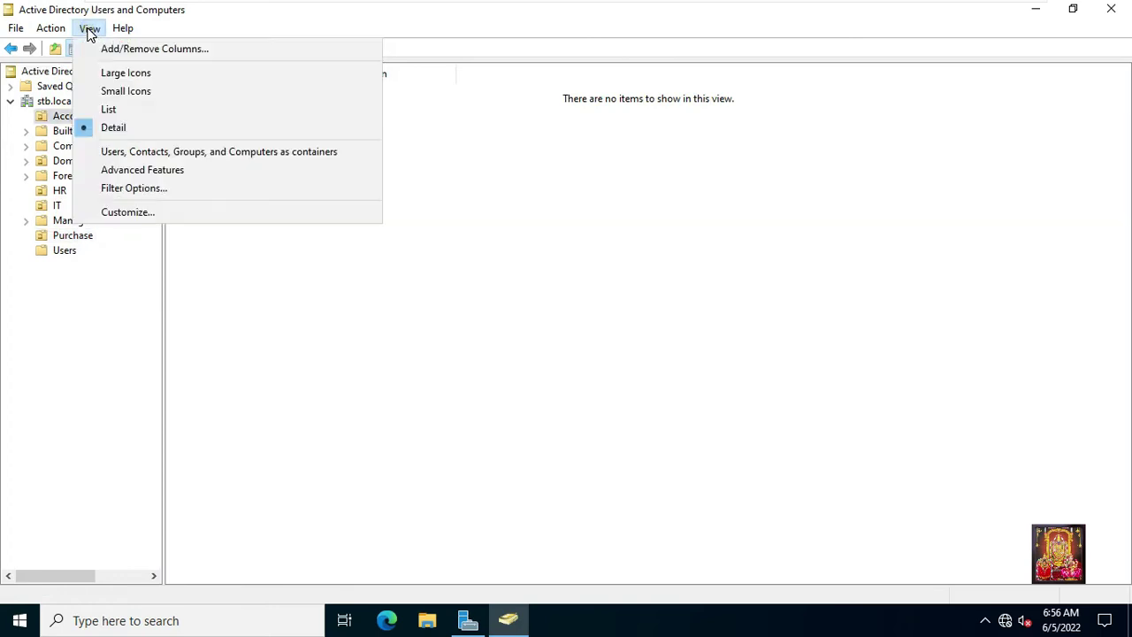
pyautogui.click(187, 177)
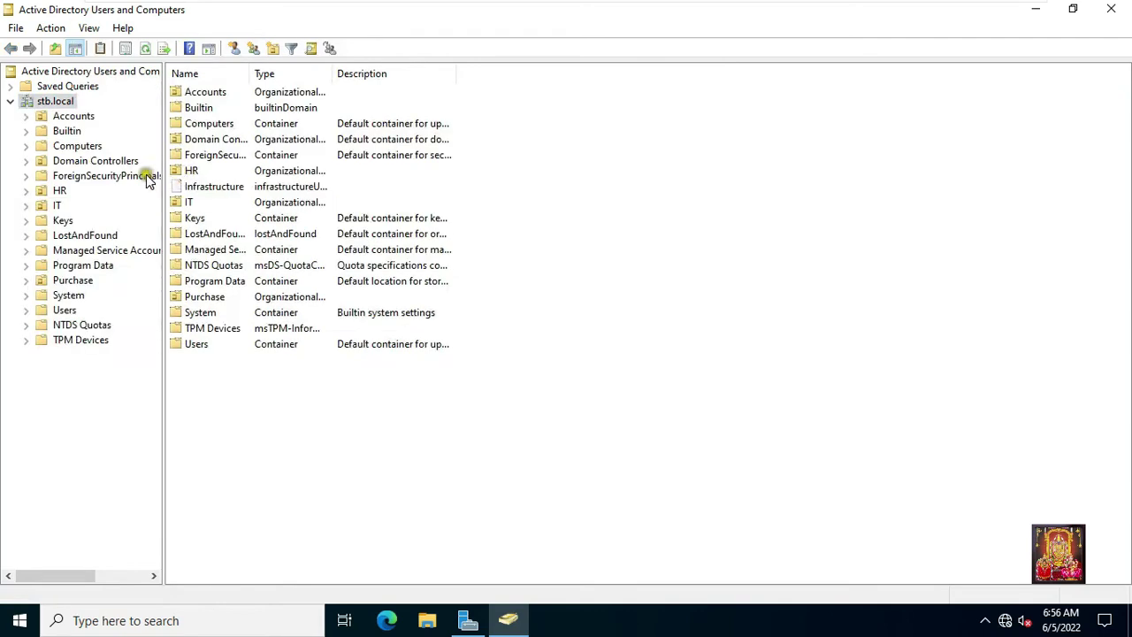
# Uncheck 'Protect object from accidental deletion' for the Accounts OU and apply.
pyautogui.click(73, 118)
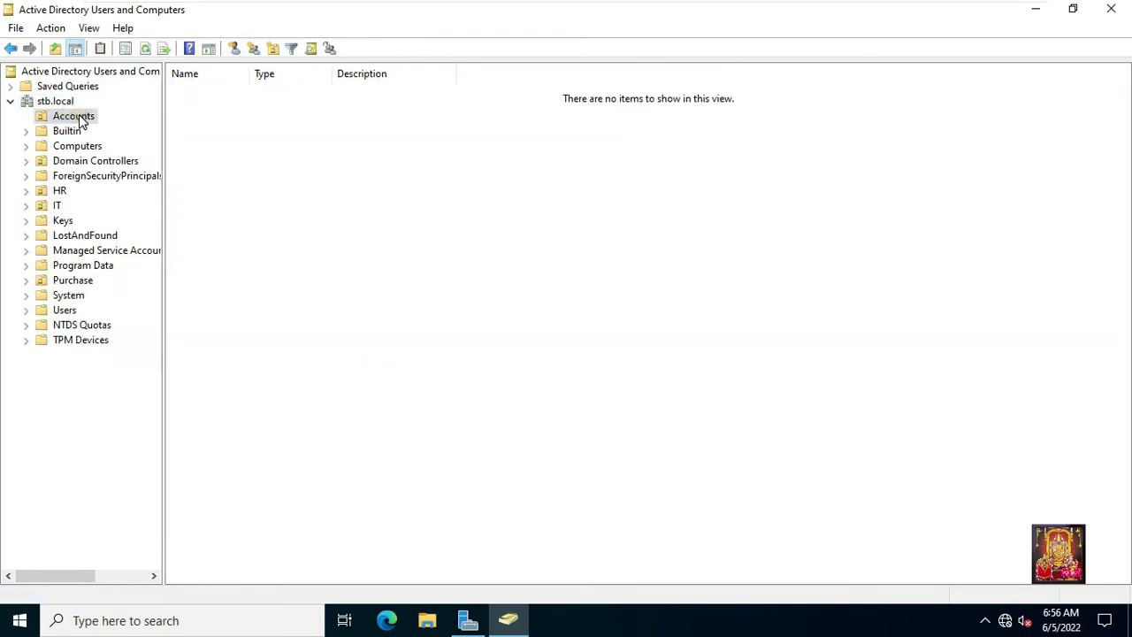
pyautogui.rightClick(80, 121)
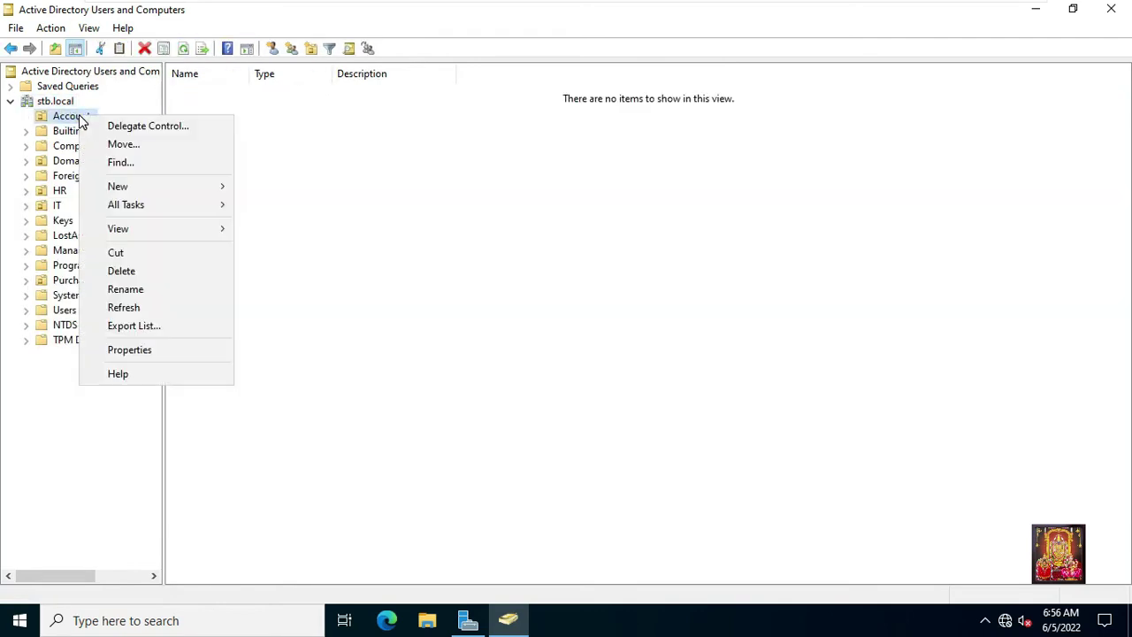
pyautogui.click(144, 351)
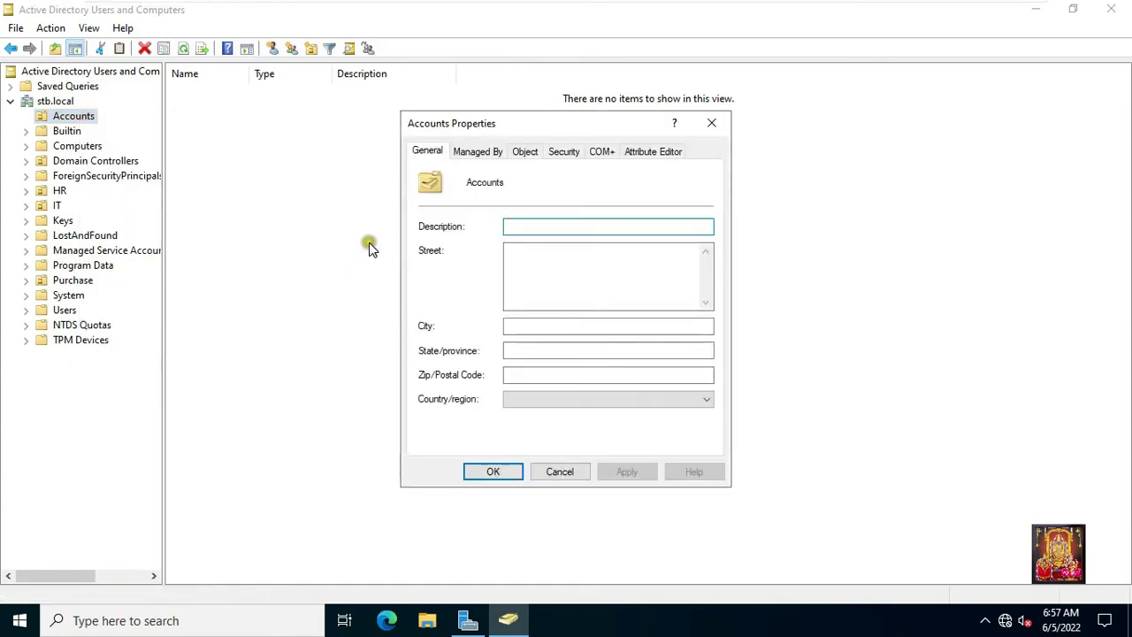
pyautogui.click(526, 155)
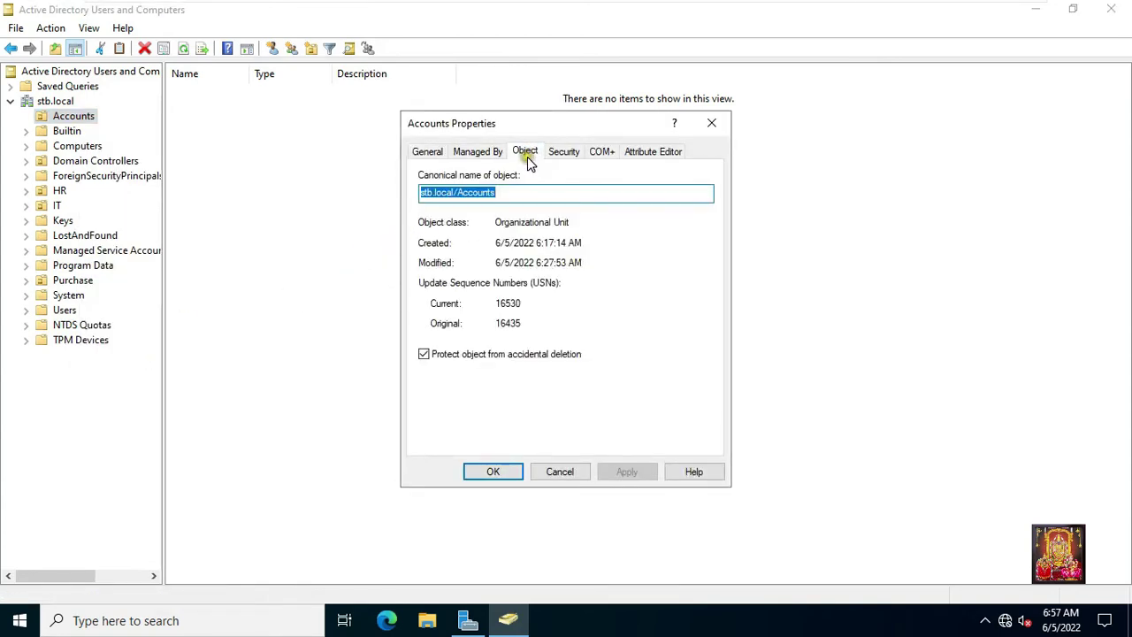
pyautogui.click(429, 355)
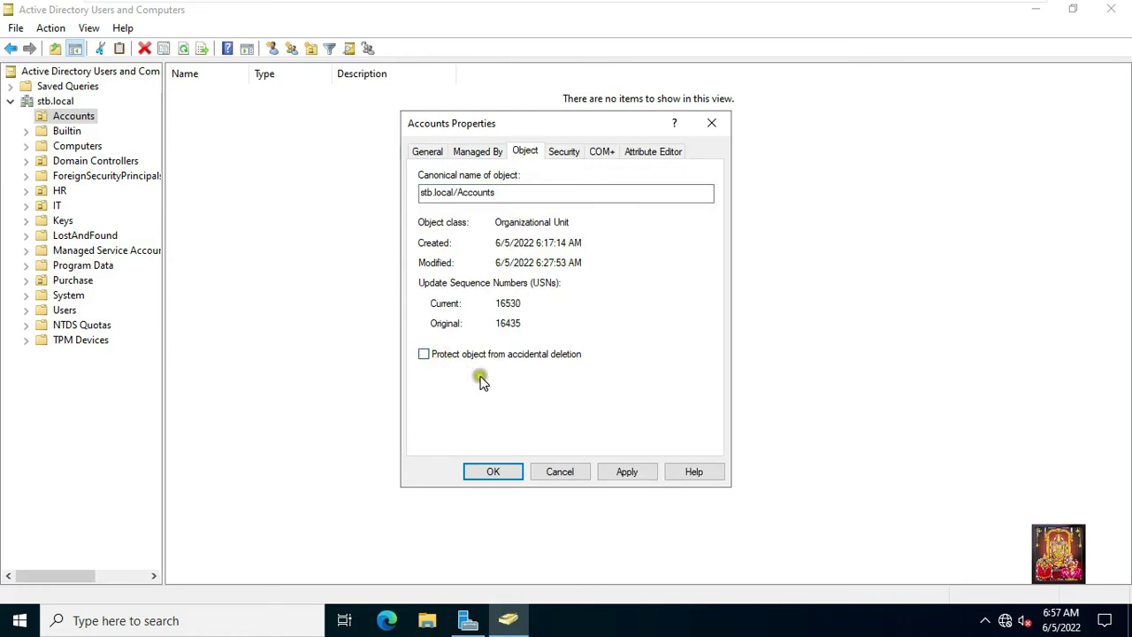
pyautogui.click(624, 471)
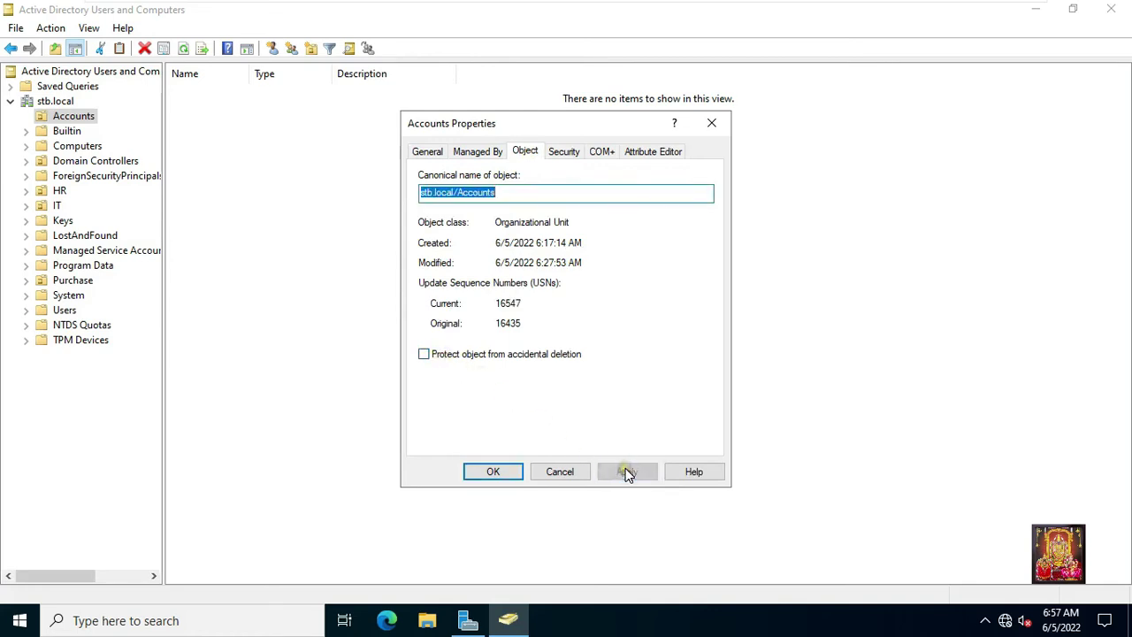
pyautogui.click(494, 471)
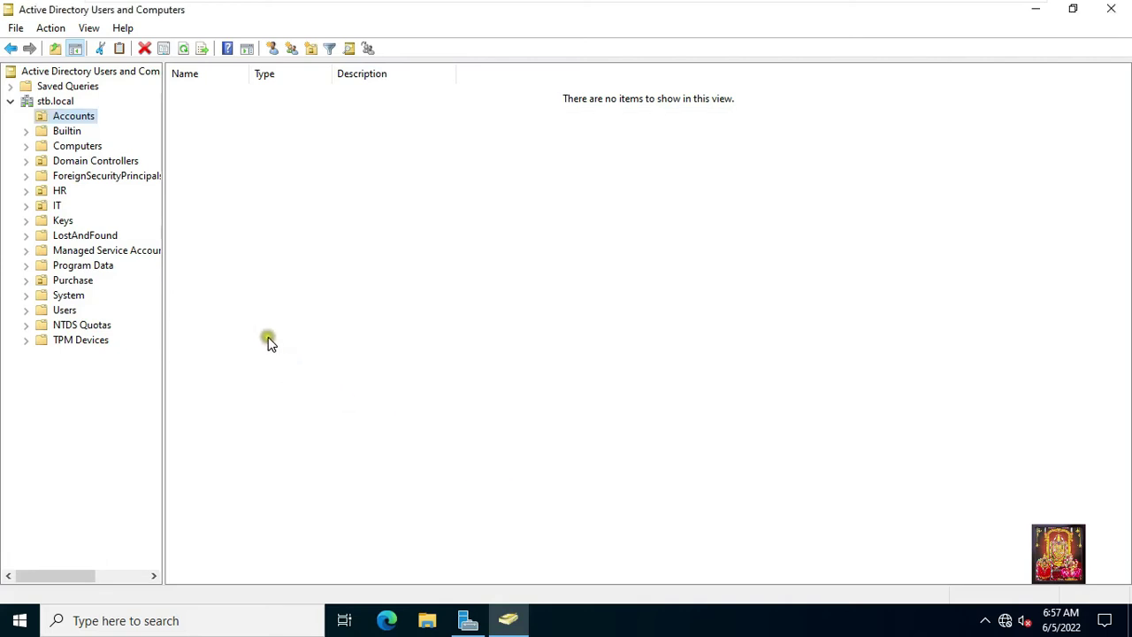
# Uncheck 'Protect object from accidental deletion' for the IT OU and apply.
pyautogui.click(43, 206)
pyautogui.rightClick(57, 209)
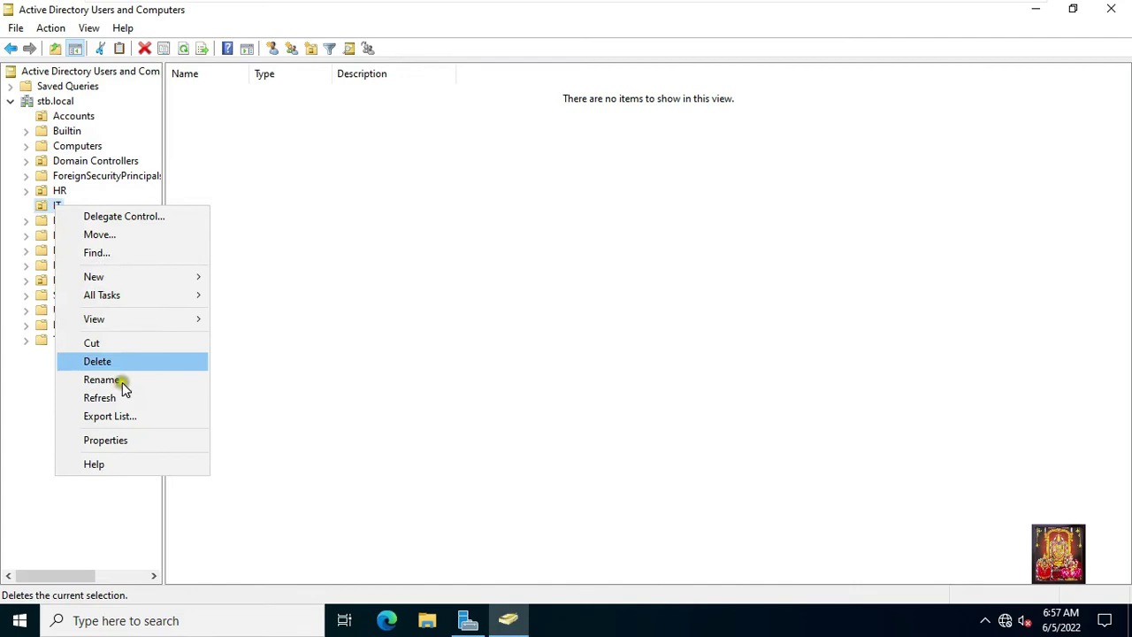
pyautogui.click(128, 439)
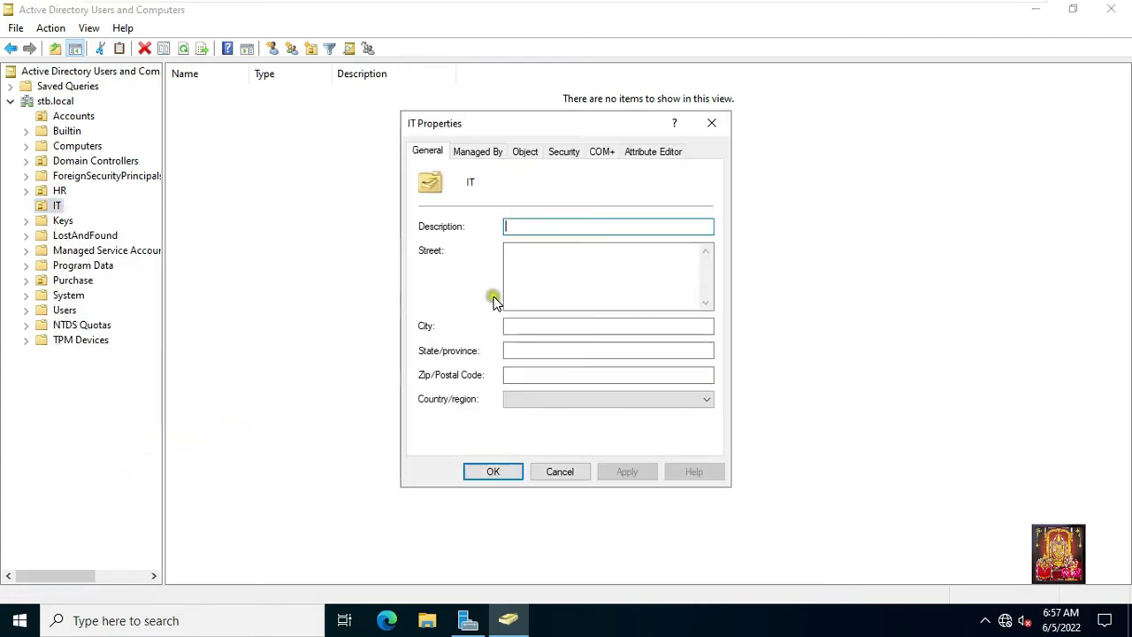
pyautogui.click(525, 154)
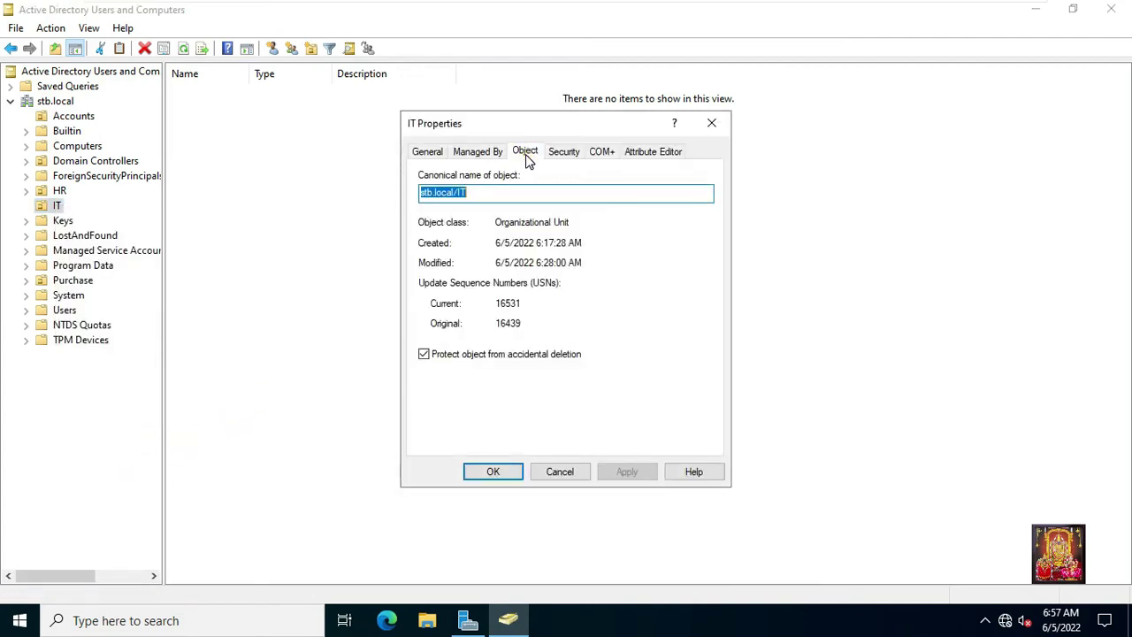
pyautogui.click(425, 355)
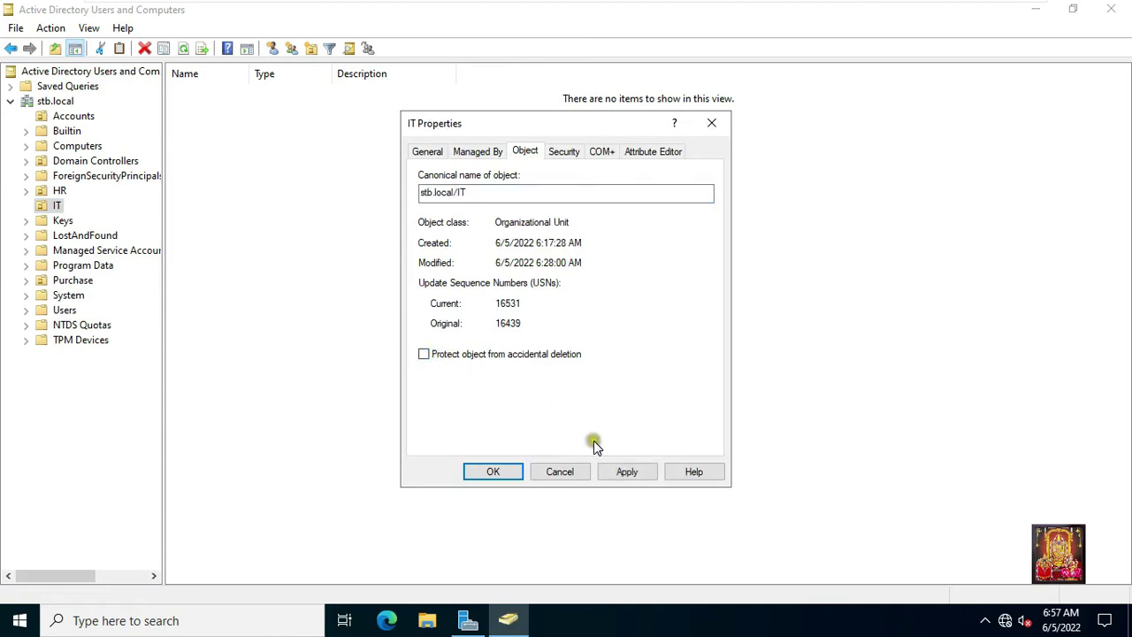
pyautogui.click(619, 471)
pyautogui.click(499, 470)
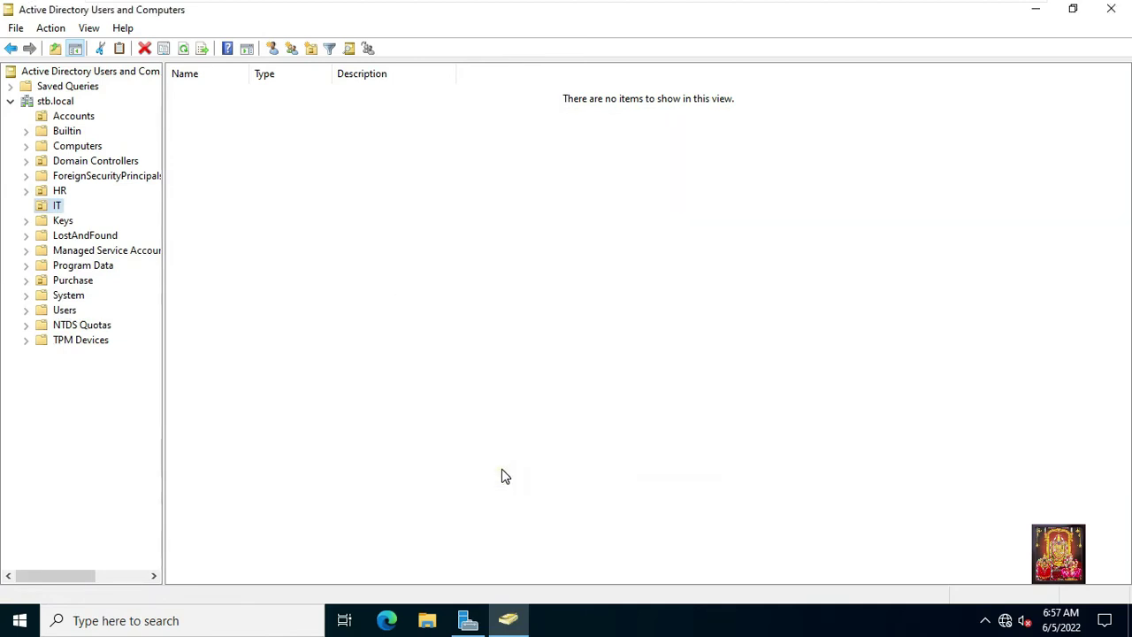
# Delete the Accounts and IT OUs from stb.local, then turn Advanced Features off.
pyautogui.rightClick(72, 122)
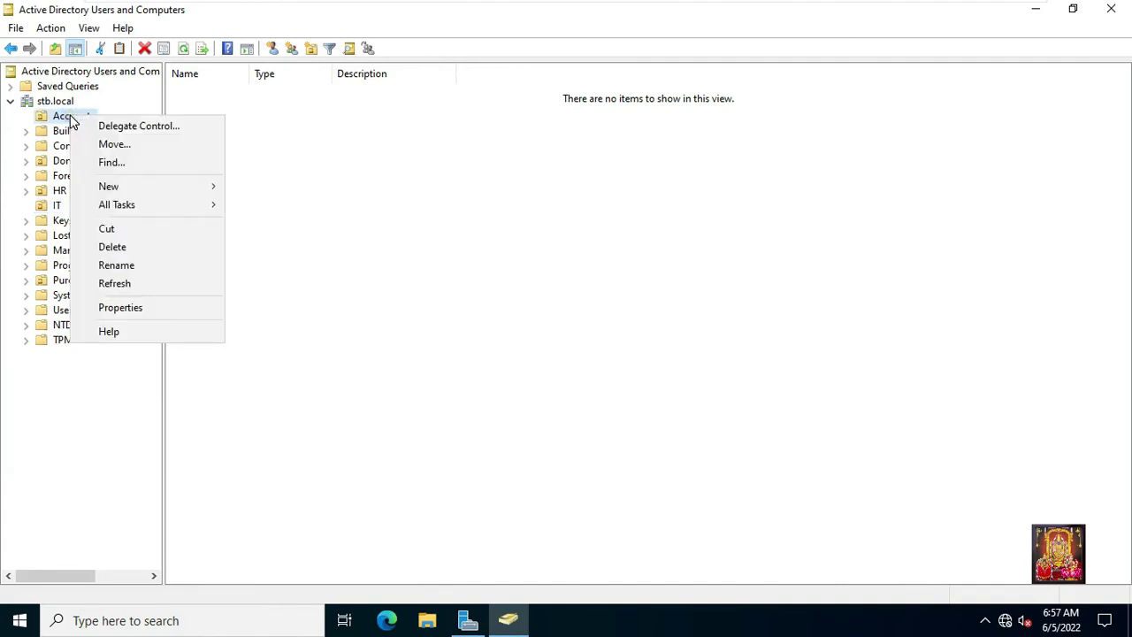
pyautogui.click(136, 250)
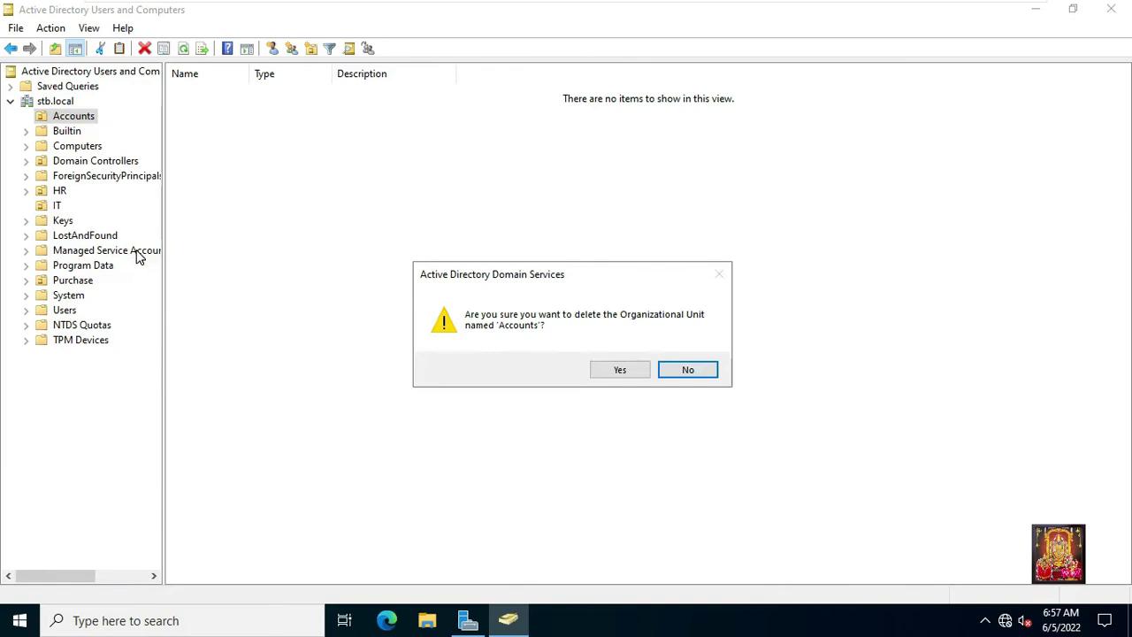
pyautogui.click(615, 369)
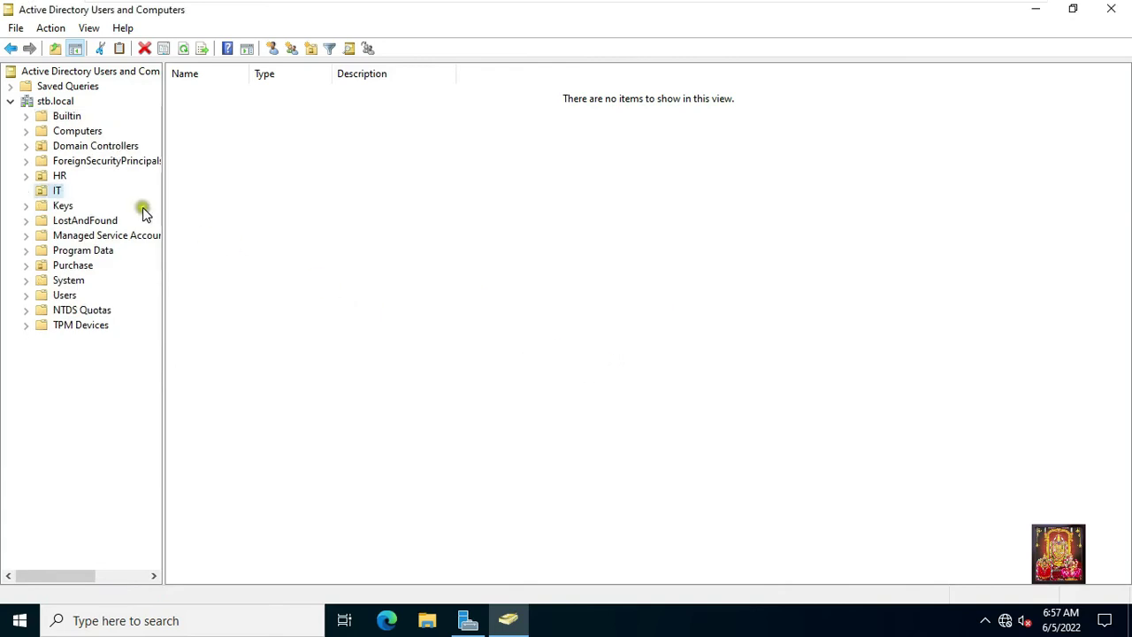
pyautogui.rightClick(57, 193)
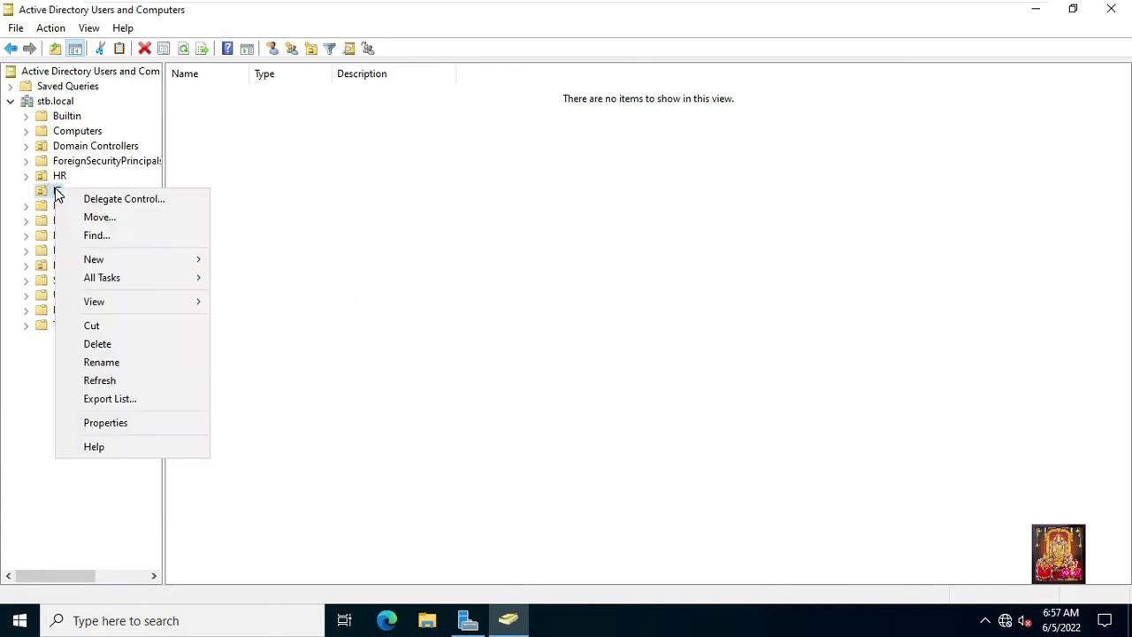
pyautogui.click(126, 345)
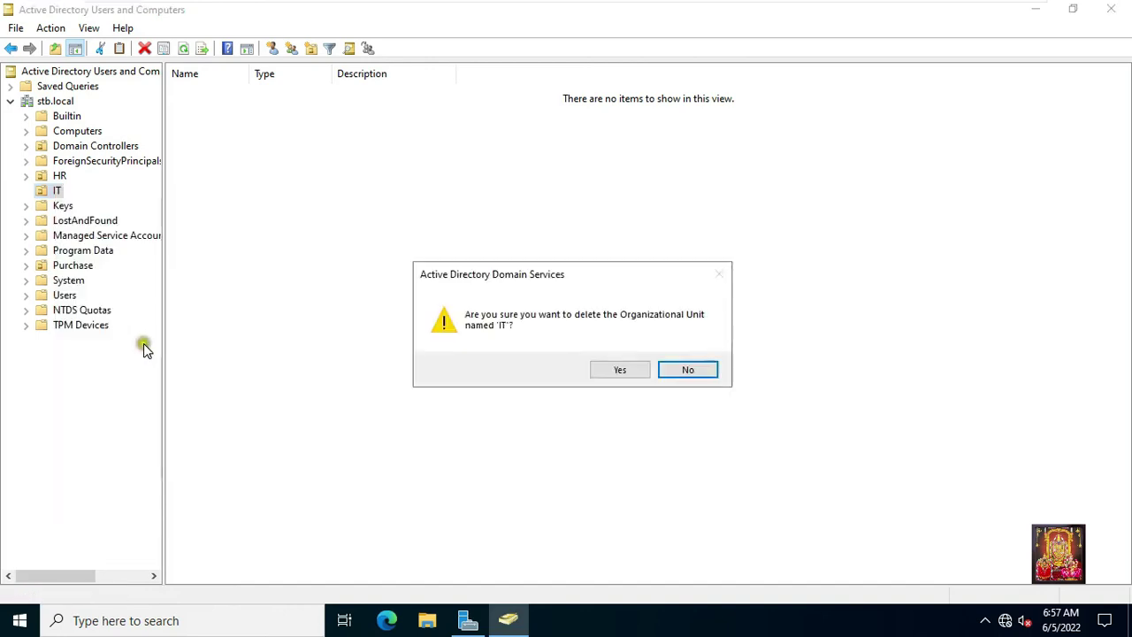
pyautogui.click(601, 371)
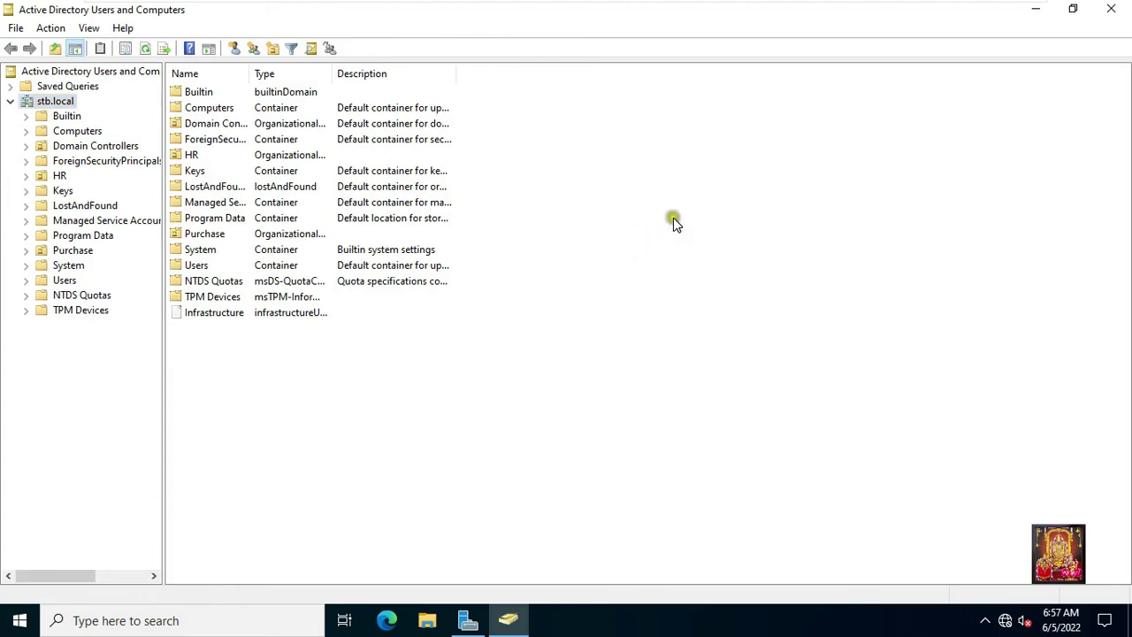
pyautogui.click(88, 28)
pyautogui.click(119, 169)
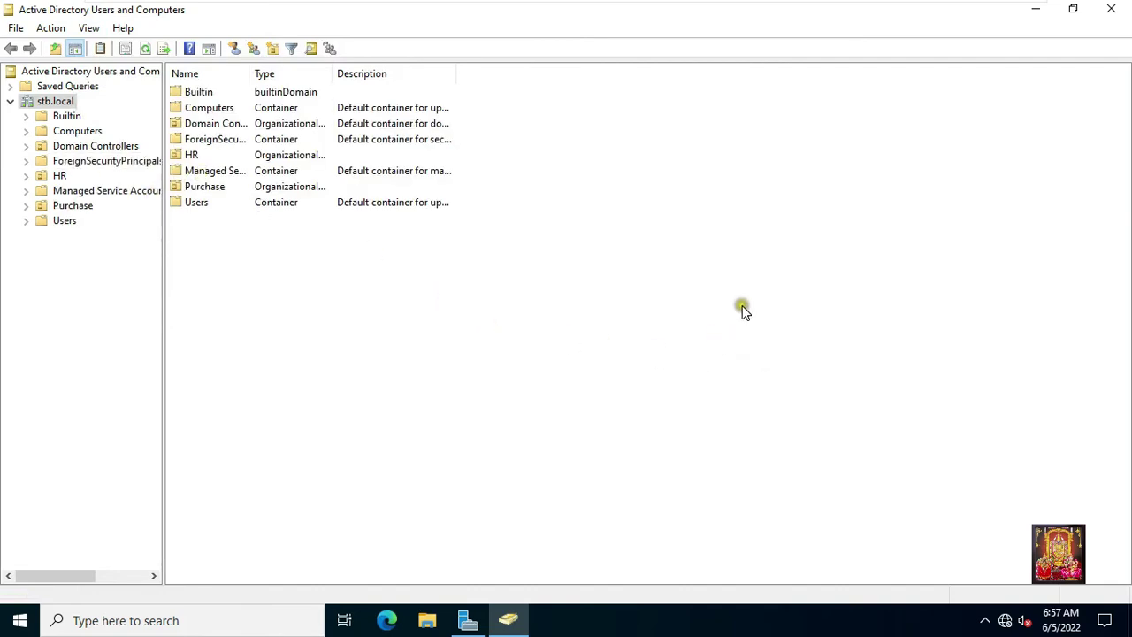
# Close Active Directory Users and Computers and run msconfig.
pyautogui.click(1110, 15)
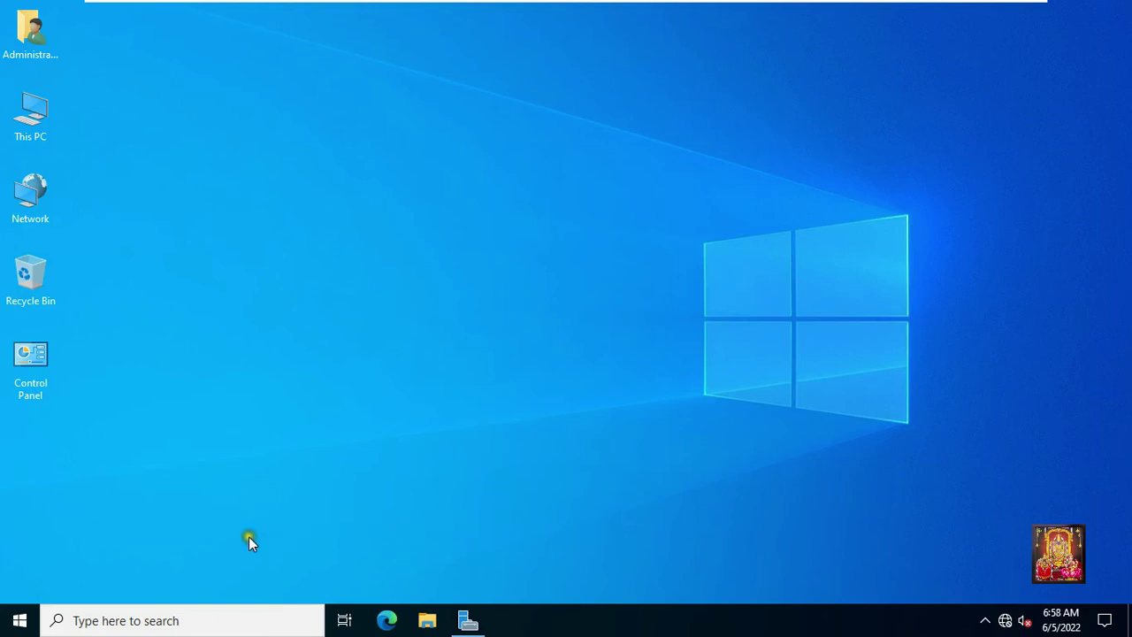
pyautogui.rightClick(14, 624)
pyautogui.click(58, 539)
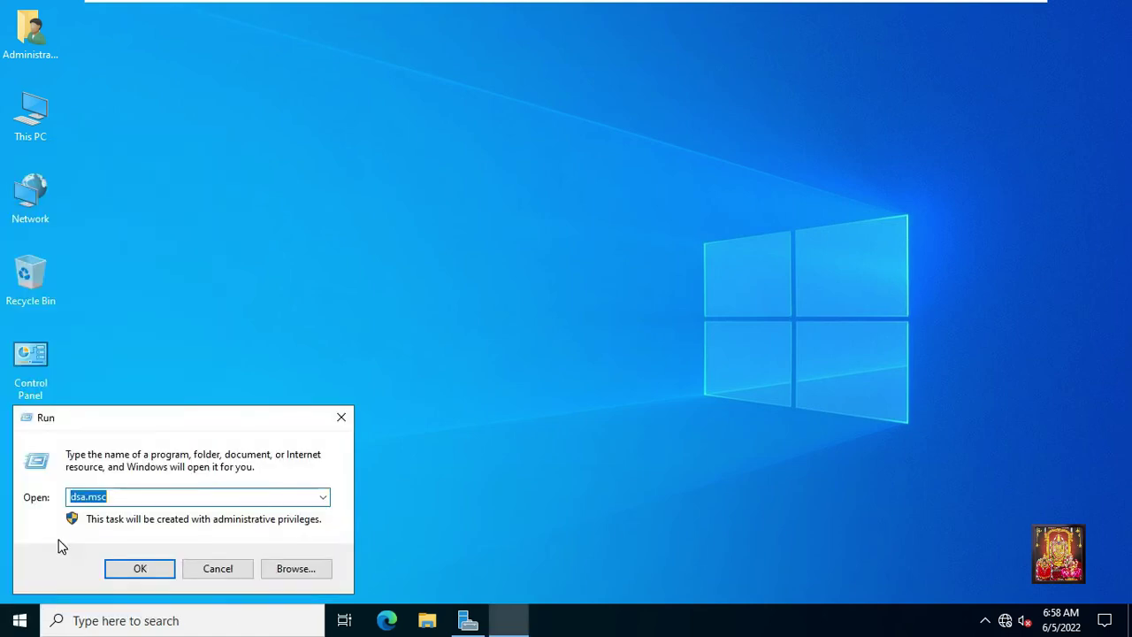
pyautogui.write('msconfig')
pyautogui.click(140, 569)
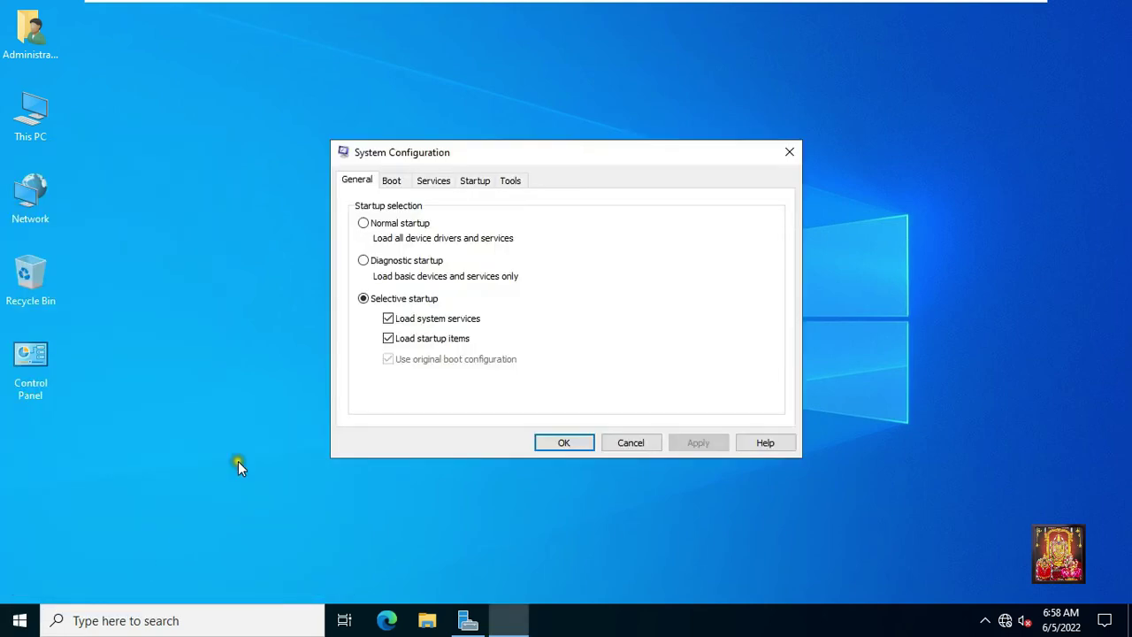
# Enable Safe boot with Active Directory repair, save it, and restart the server.
pyautogui.click(393, 181)
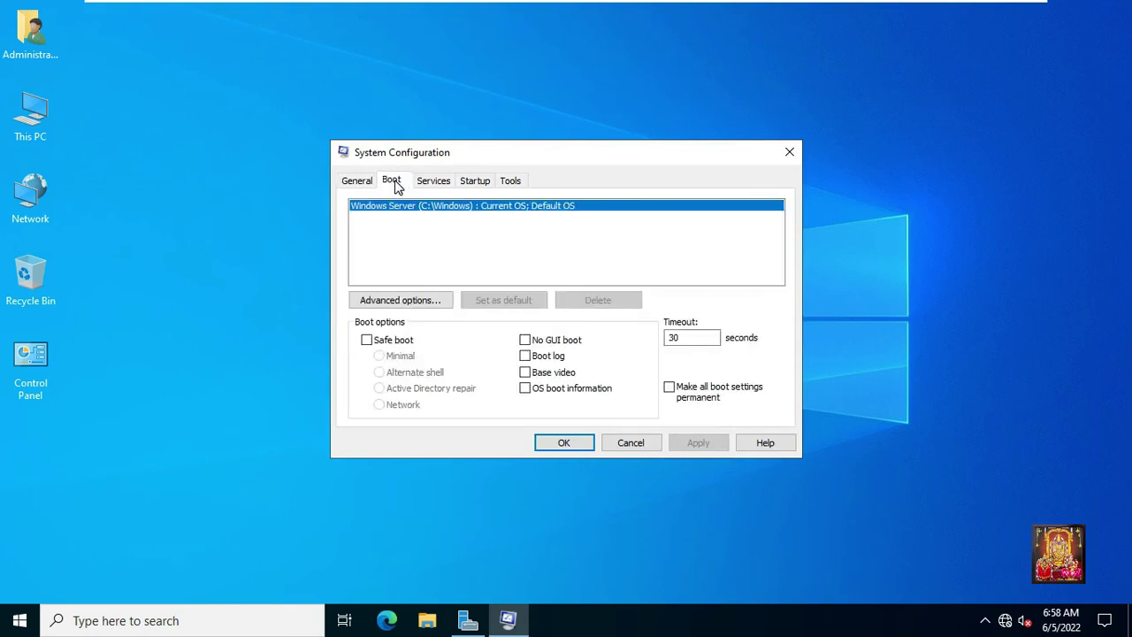
pyautogui.click(367, 341)
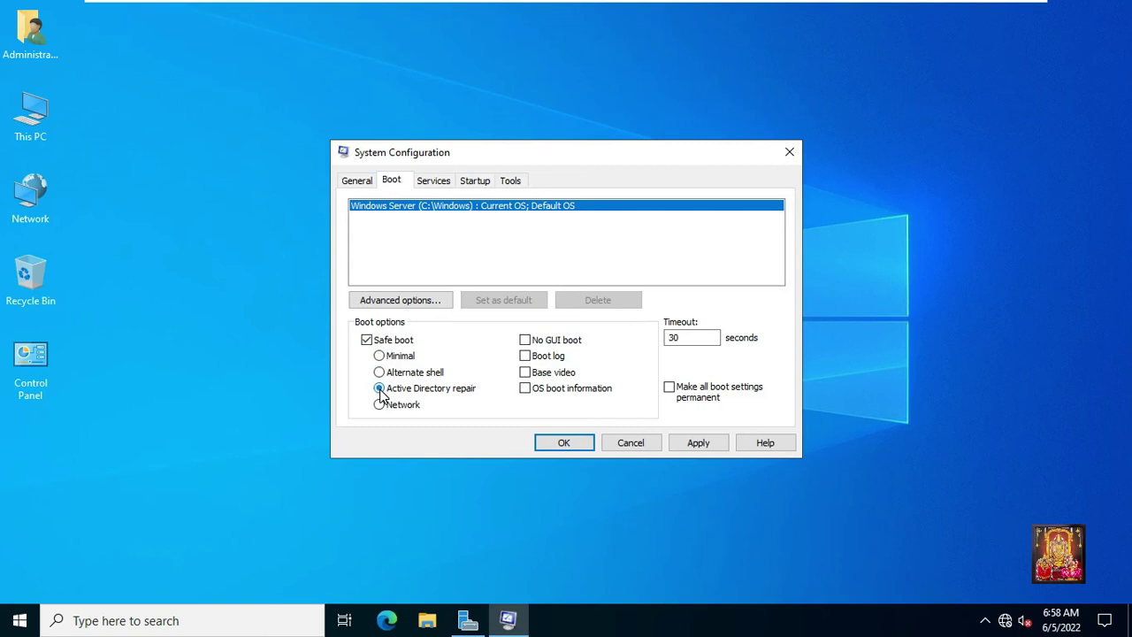
pyautogui.click(379, 389)
pyautogui.click(466, 391)
pyautogui.click(698, 446)
pyautogui.click(587, 443)
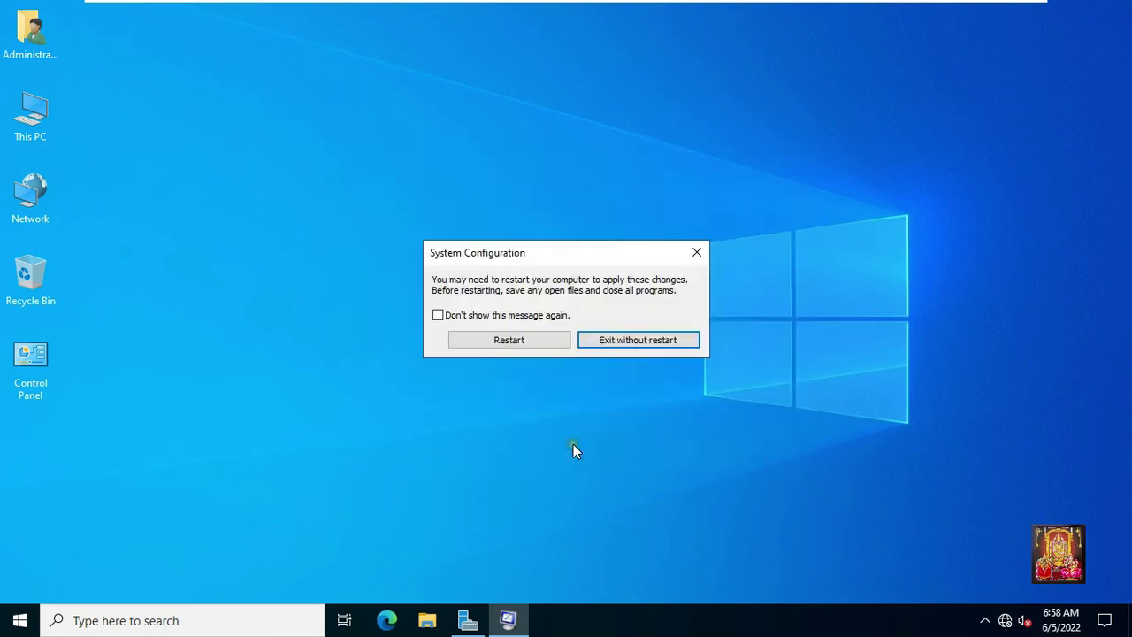
pyautogui.click(509, 341)
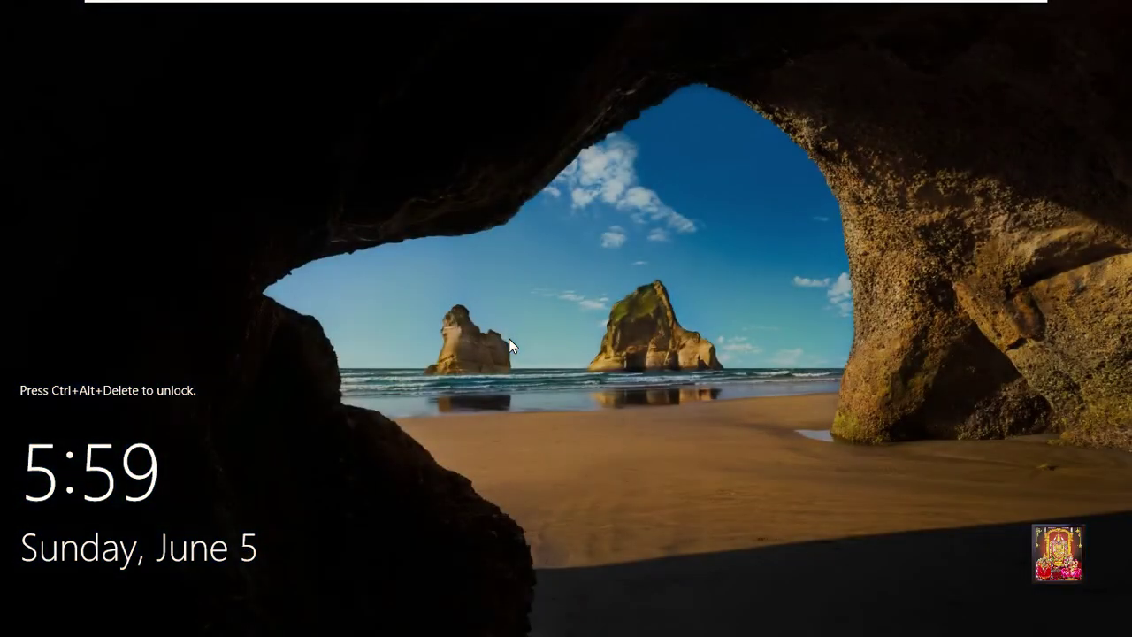
# Try signing in with the domain administrator password and dismiss the domain-unavailable error.
pyautogui.hotkey('ctrl', 'alt', 'Delete')
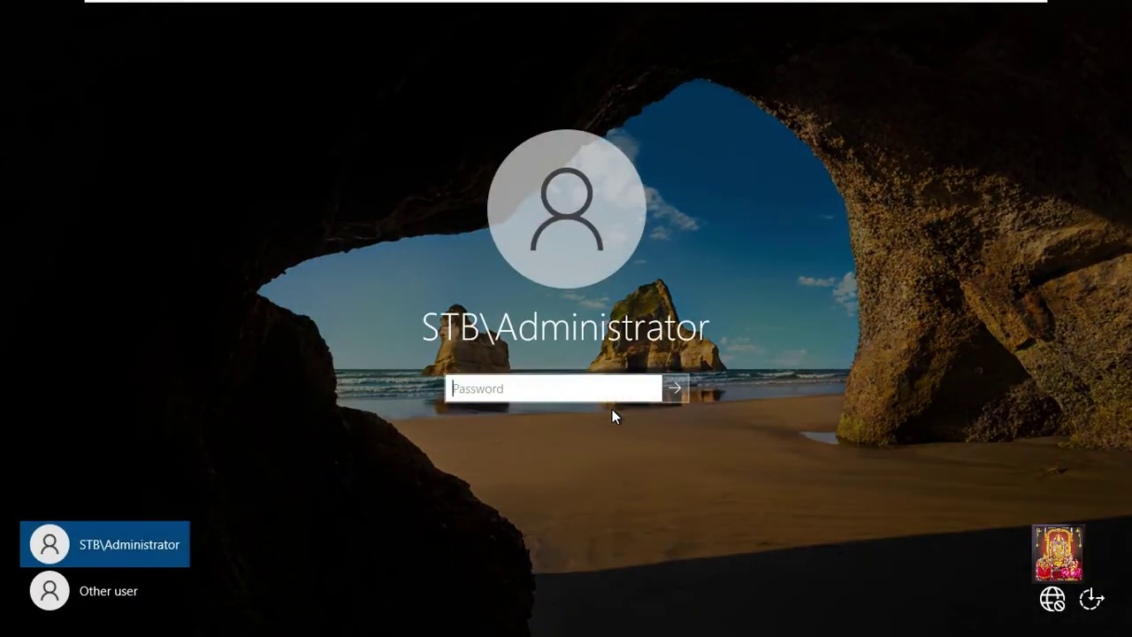
pyautogui.write('•••••••')
pyautogui.press('Return')
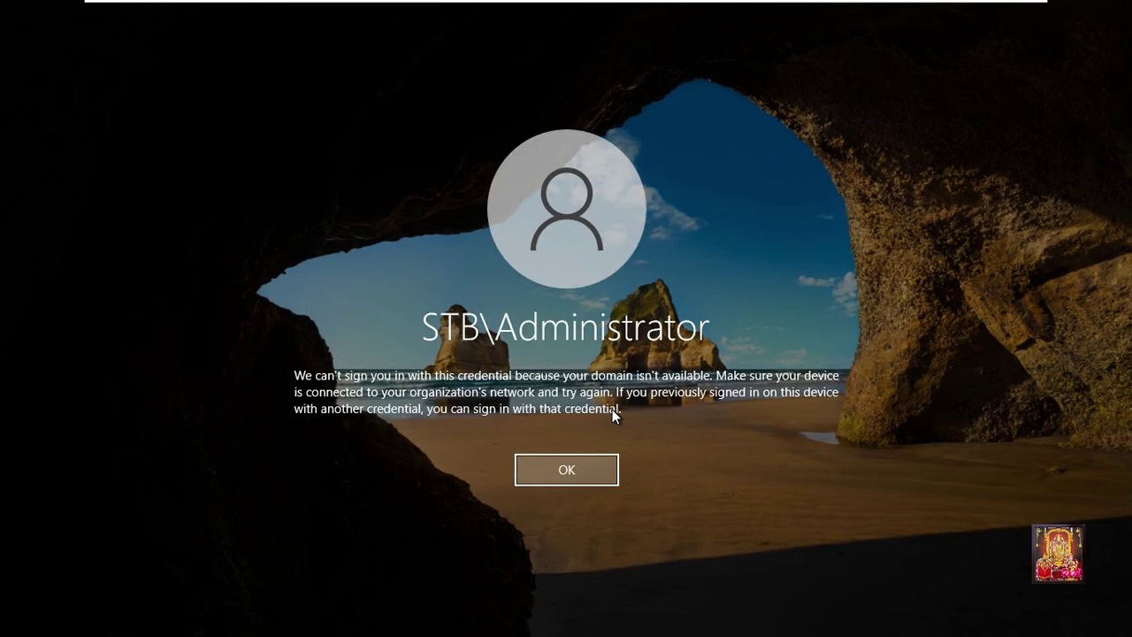
pyautogui.click(566, 469)
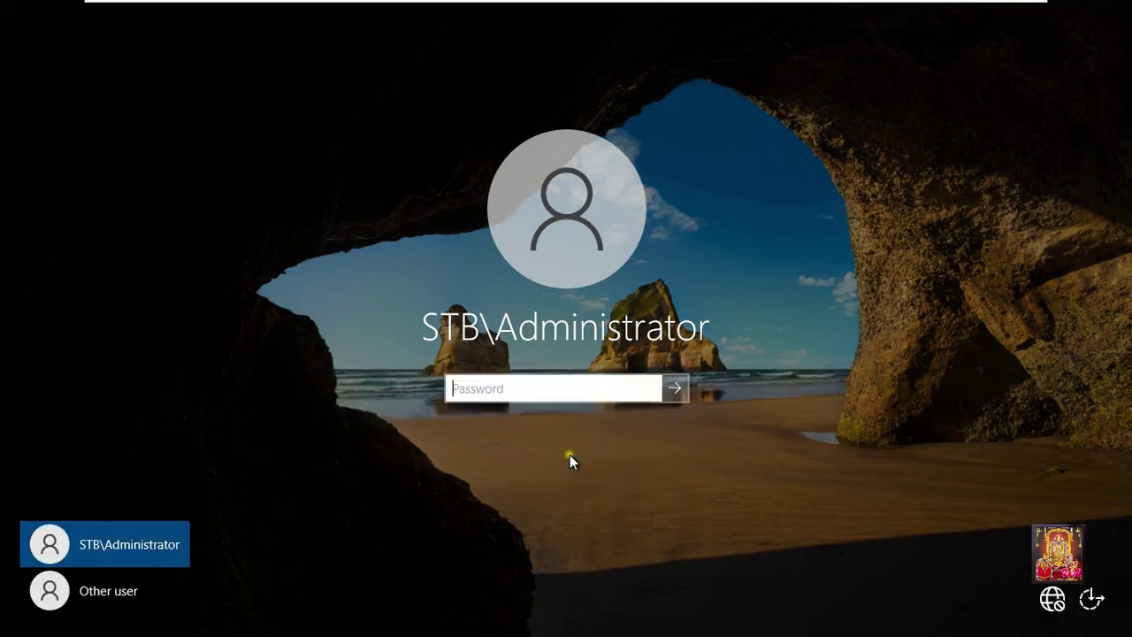
# Sign in as Other user with the local 'administrator' account and its password.
pyautogui.click(98, 589)
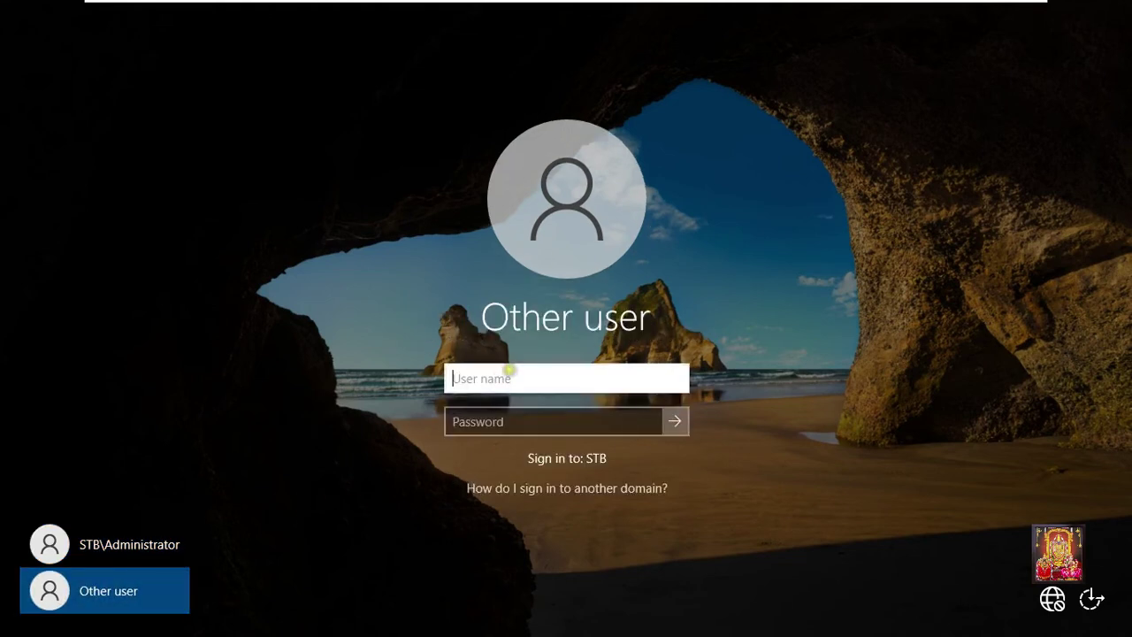
pyautogui.write('adminis')
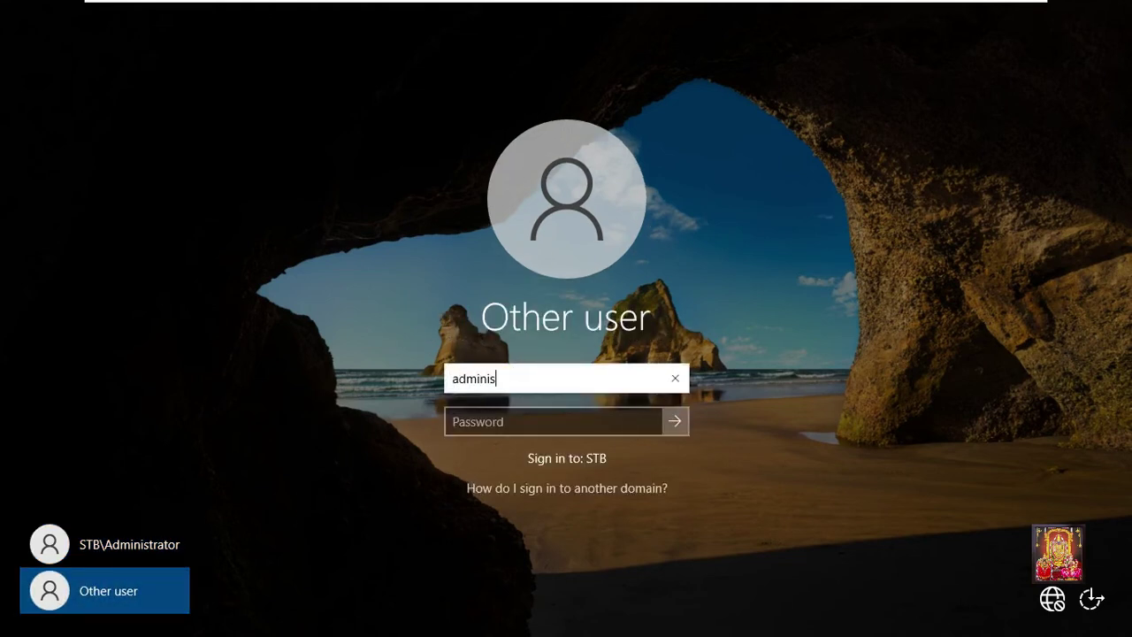
pyautogui.write('trator')
pyautogui.press('Tab')
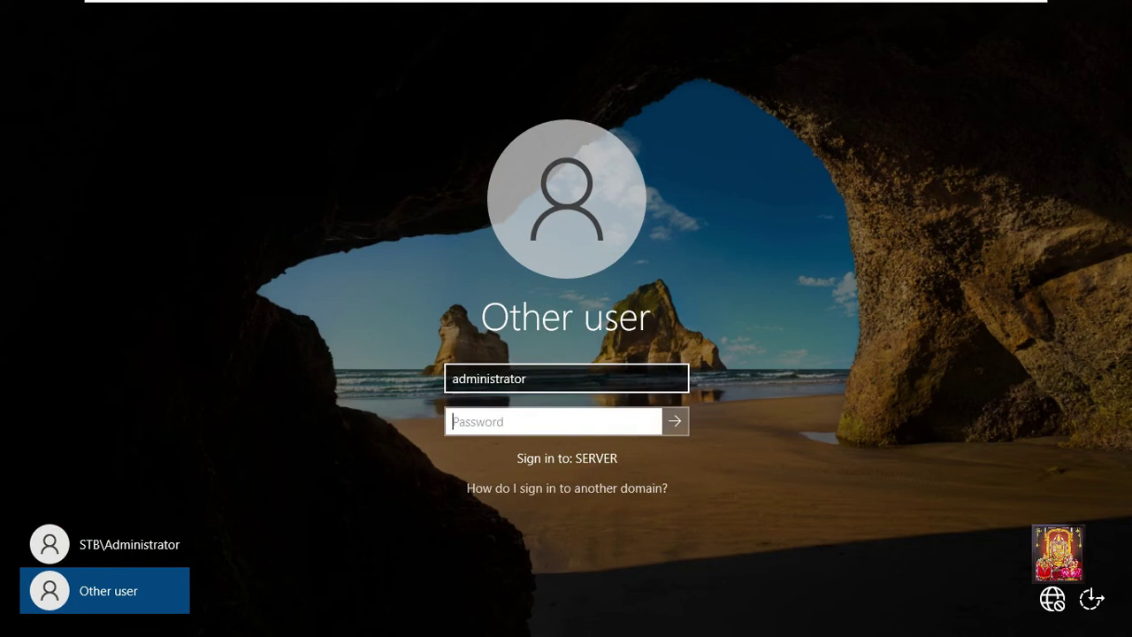
pyautogui.write('******')
pyautogui.press('Return')
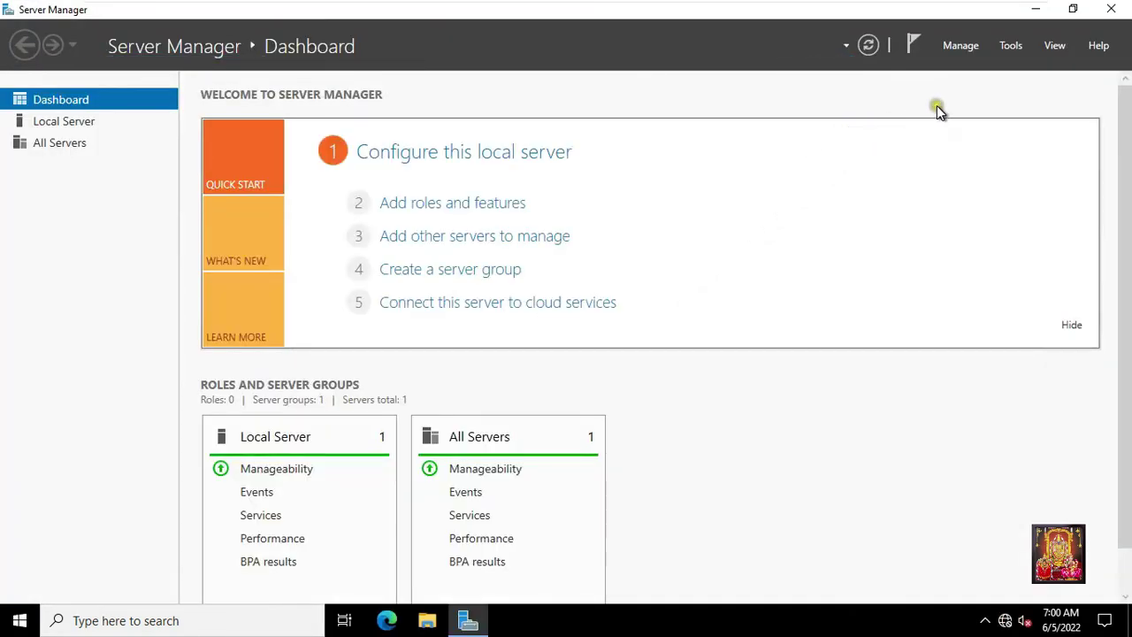
# Launch Windows Server Backup from Tools and select Local Backup.
pyautogui.click(1012, 46)
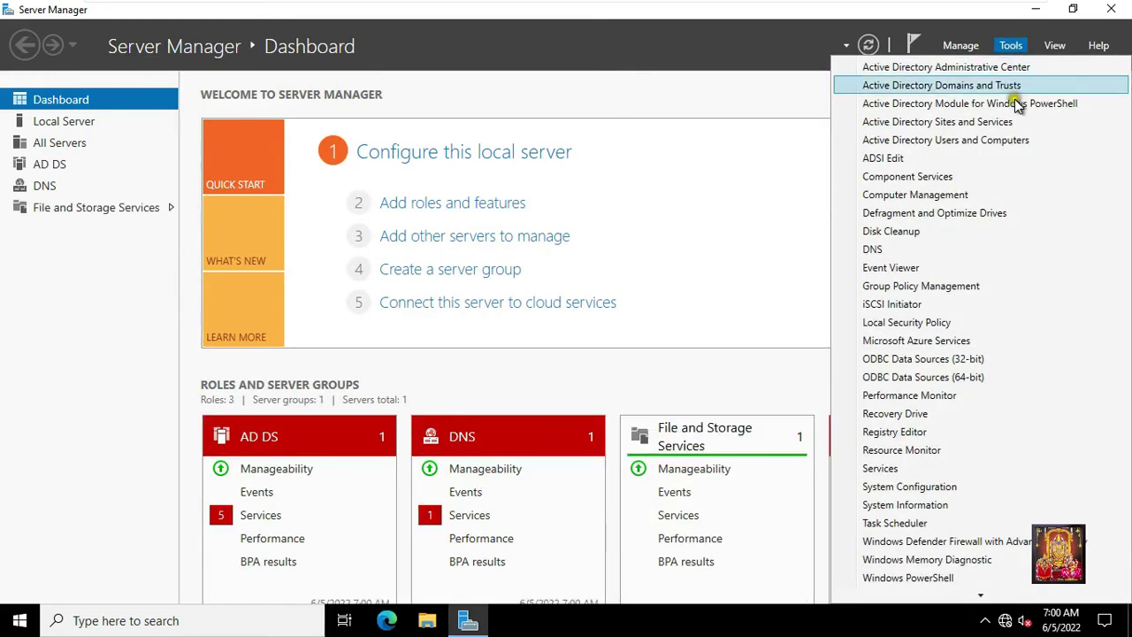
pyautogui.scroll(-2, 985, 598)
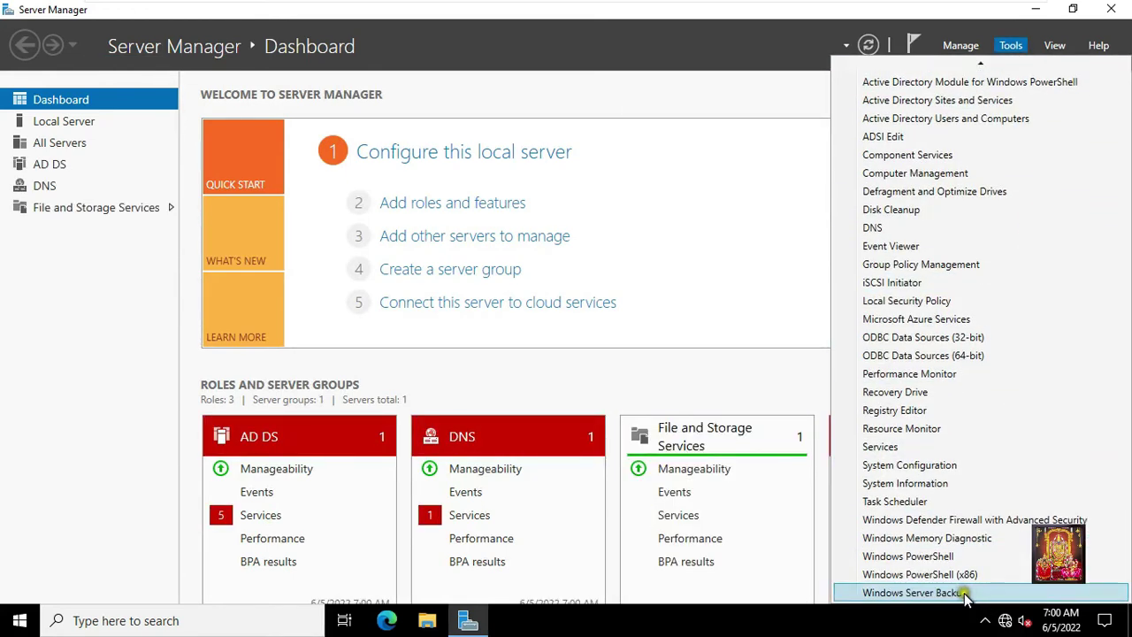
pyautogui.click(920, 594)
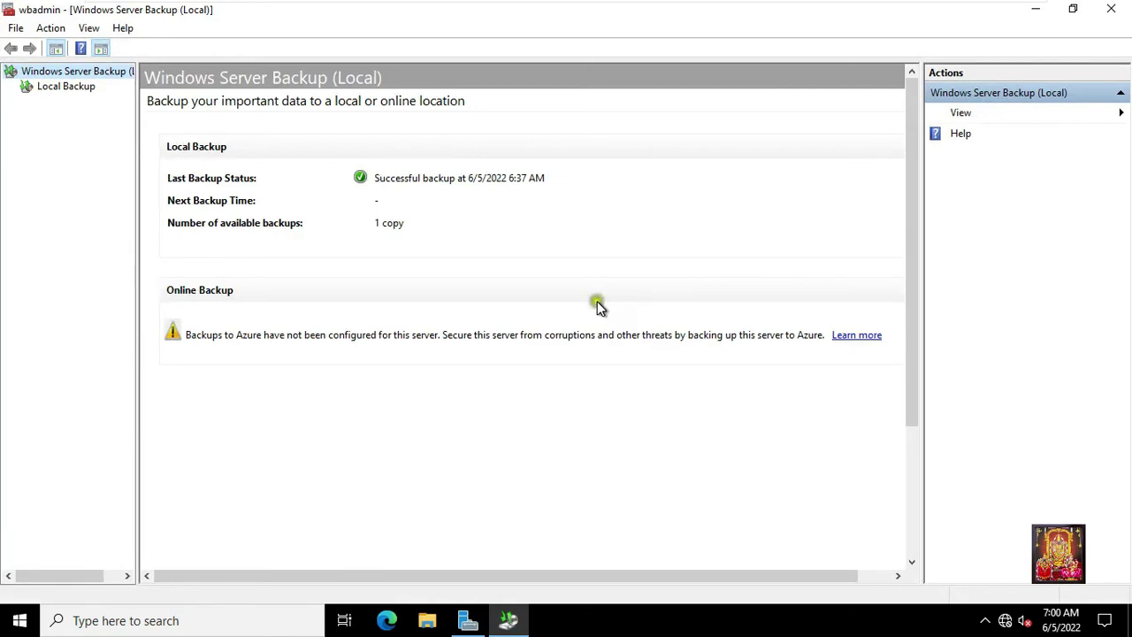
pyautogui.click(66, 88)
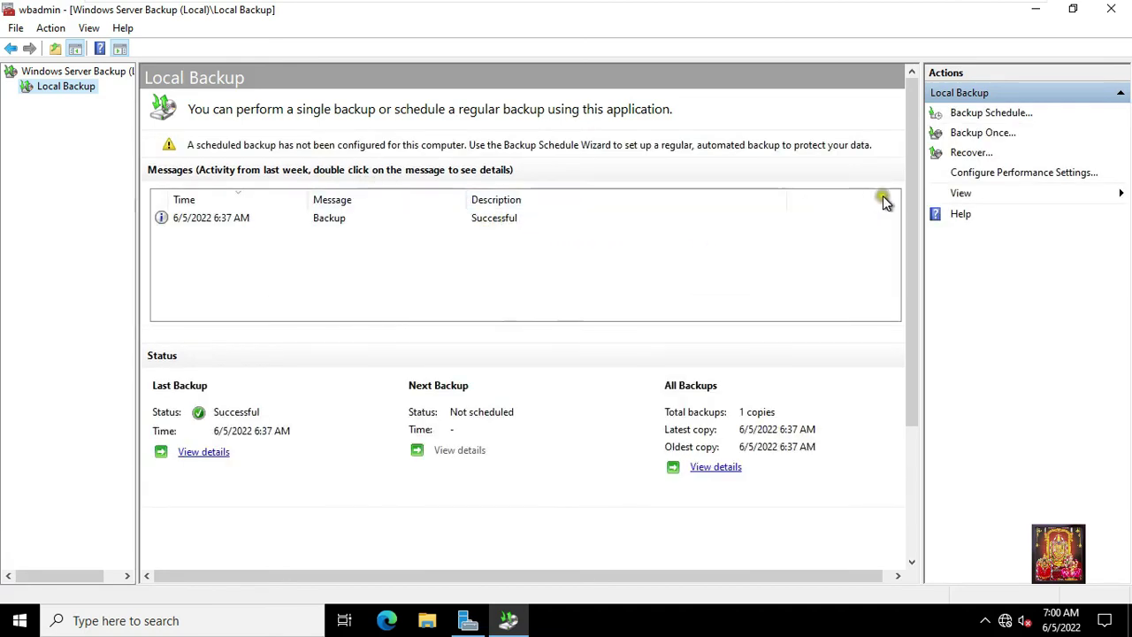
# Start the Recovery Wizard using this server's 6/5/2022 6:37 AM backup.
pyautogui.click(973, 156)
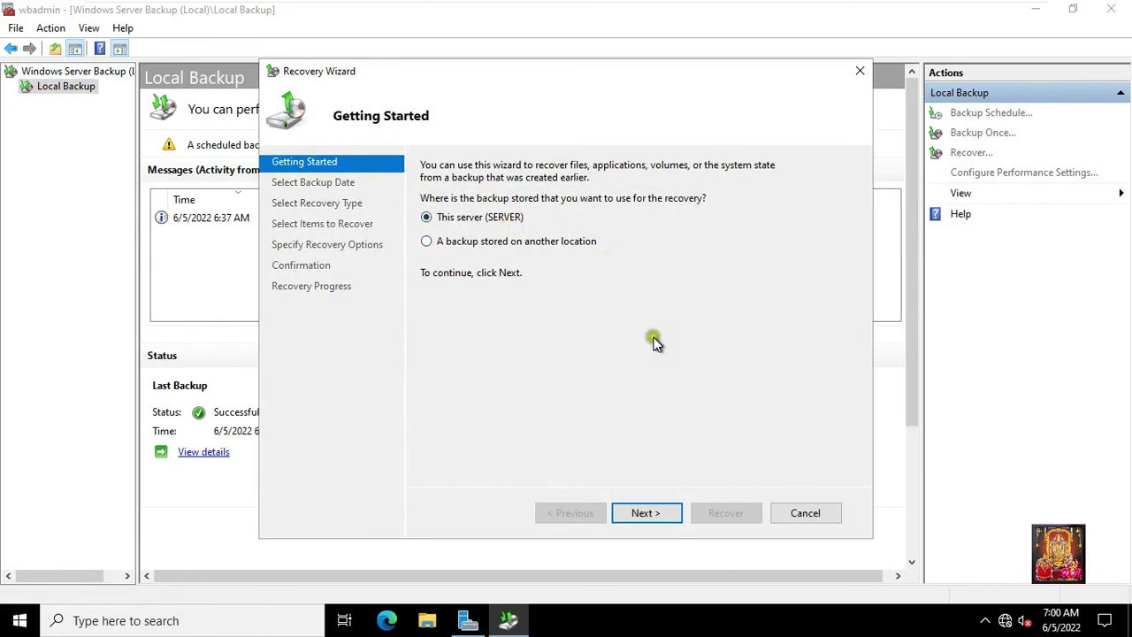
pyautogui.click(658, 513)
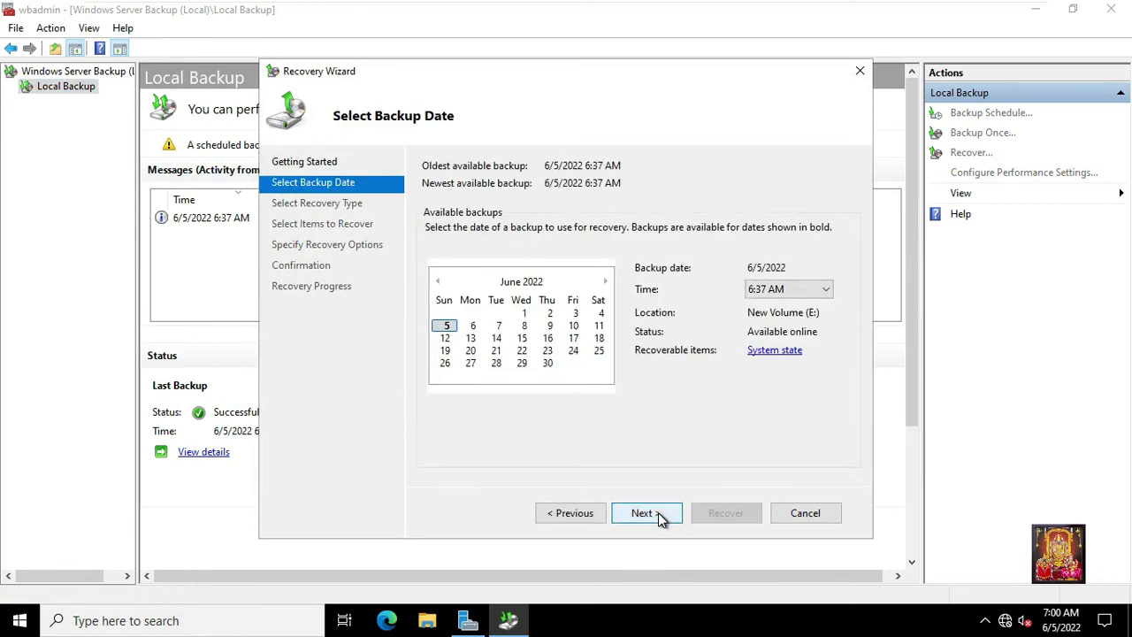
pyautogui.click(658, 513)
pyautogui.click(656, 512)
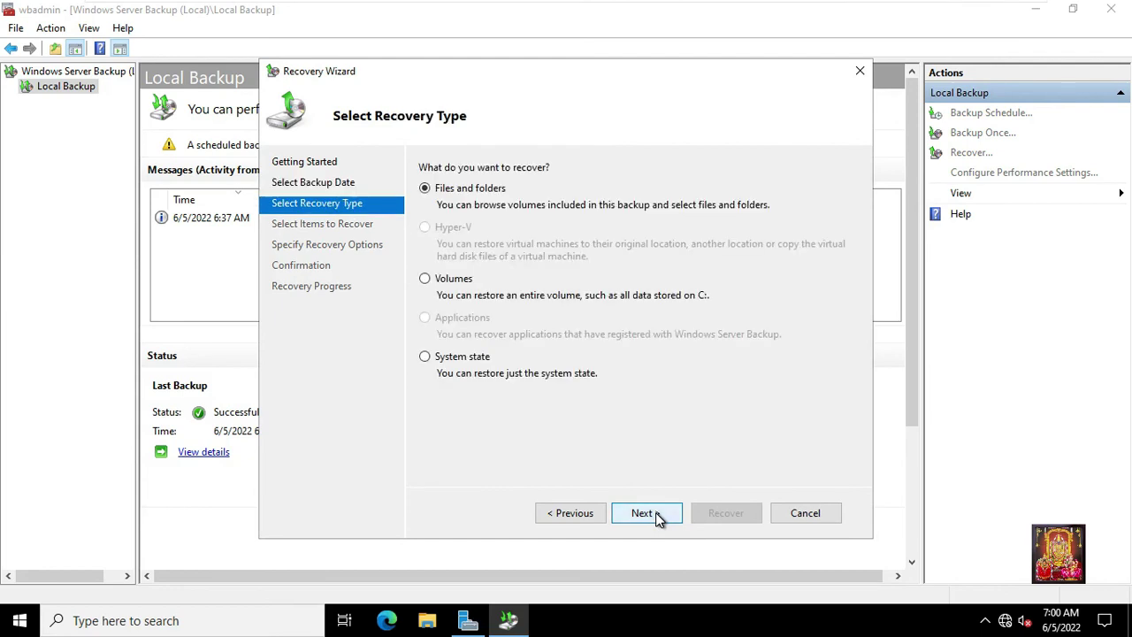
# Recover System state to the original location as an authoritative Active Directory restore.
pyautogui.click(428, 357)
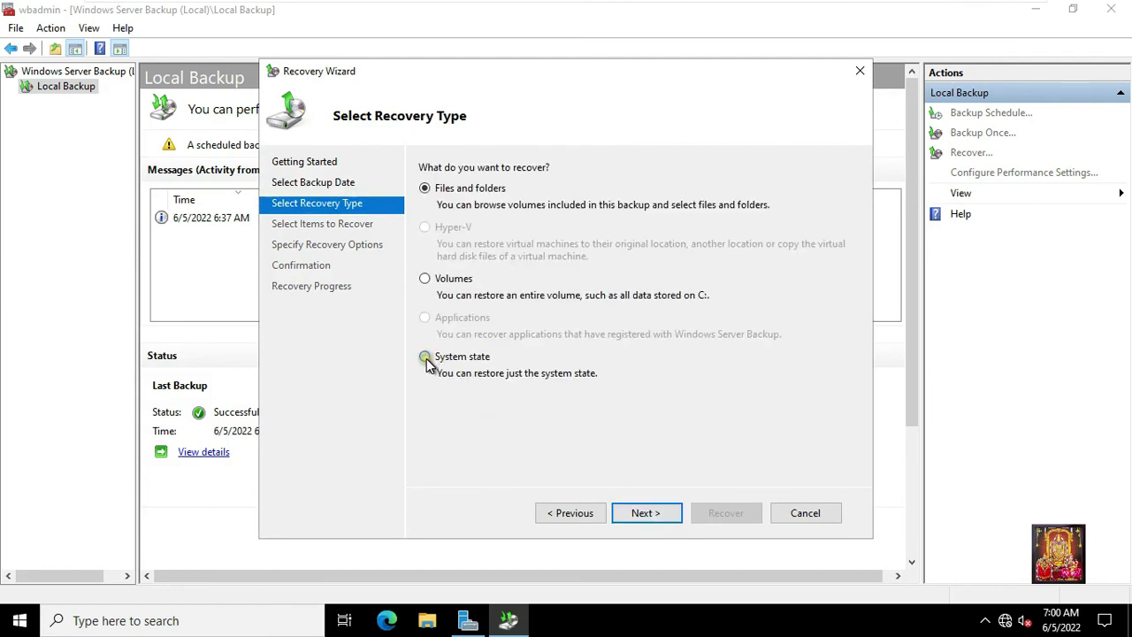
pyautogui.click(643, 517)
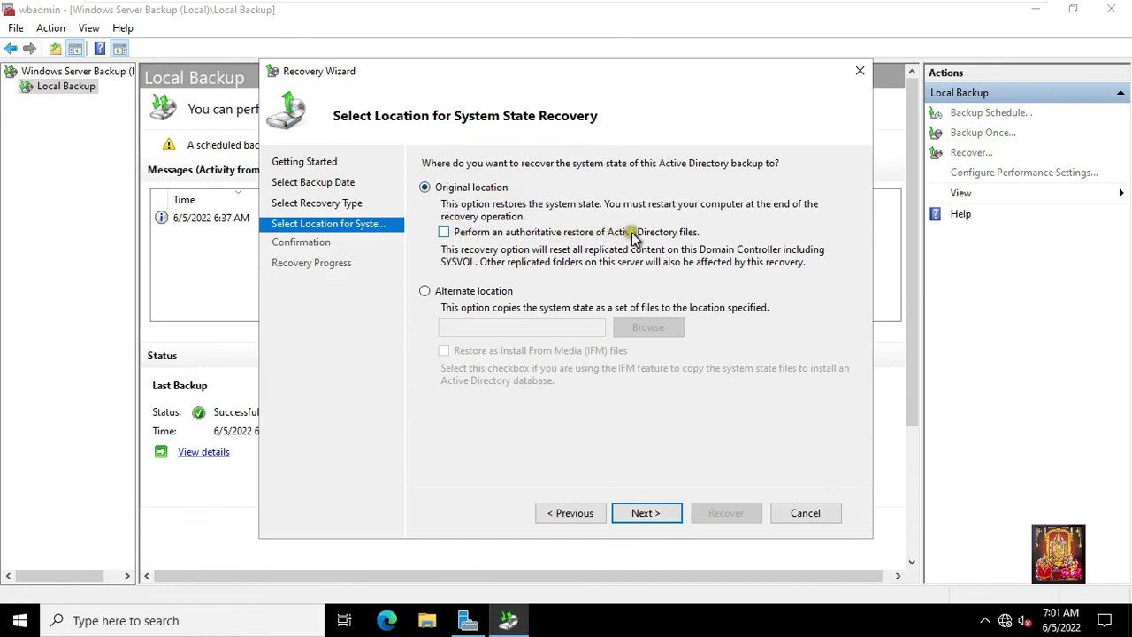
pyautogui.click(445, 232)
pyautogui.click(641, 515)
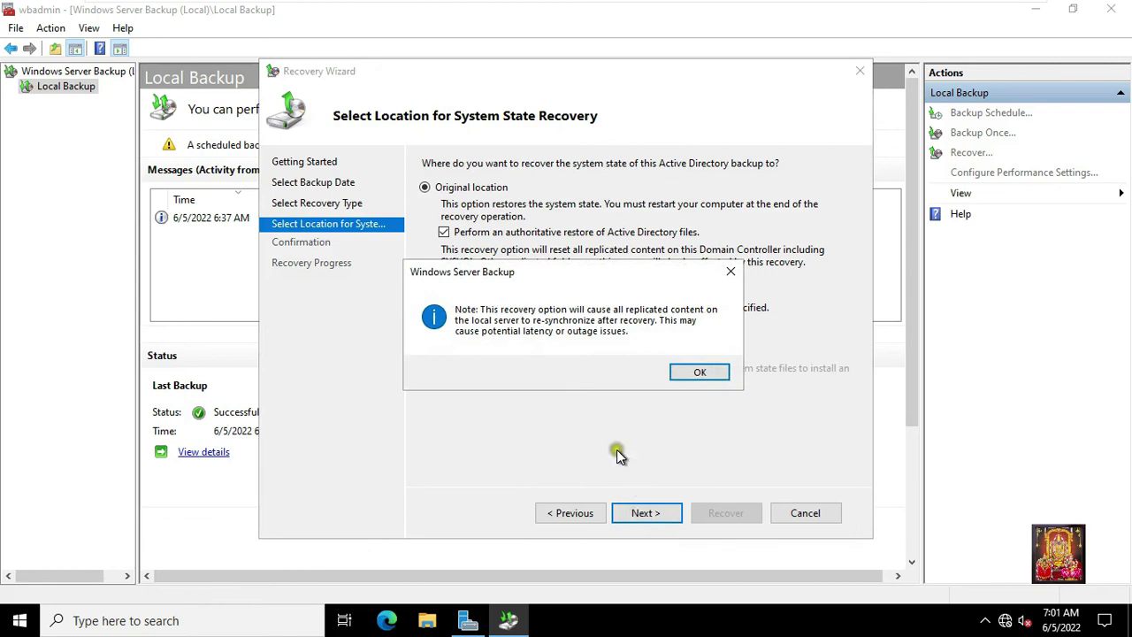
pyautogui.click(689, 370)
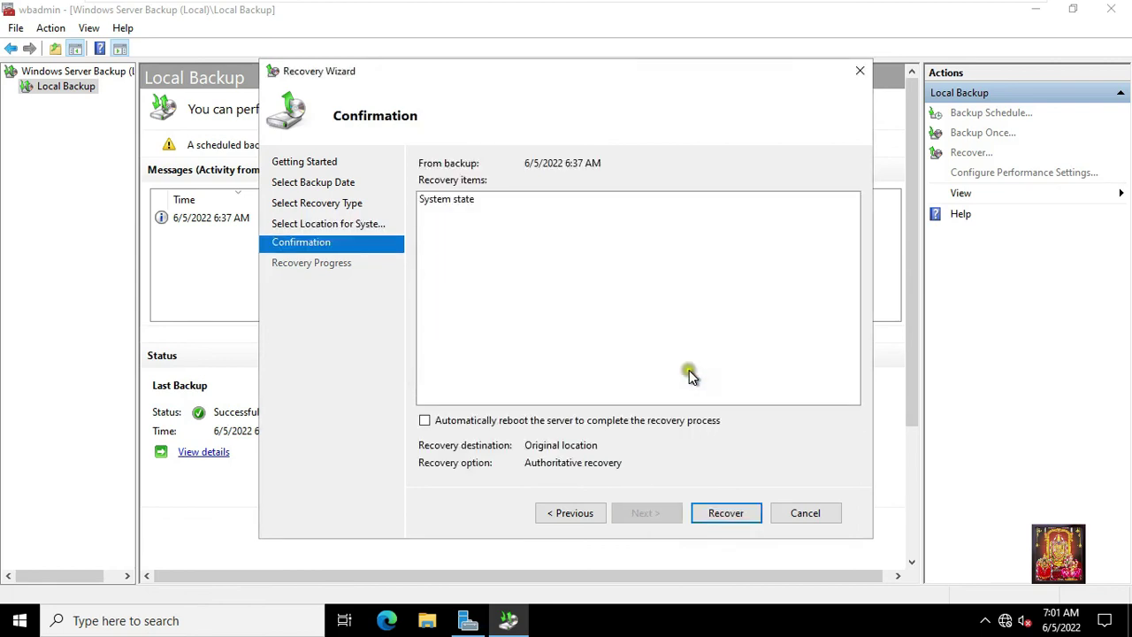
pyautogui.click(726, 513)
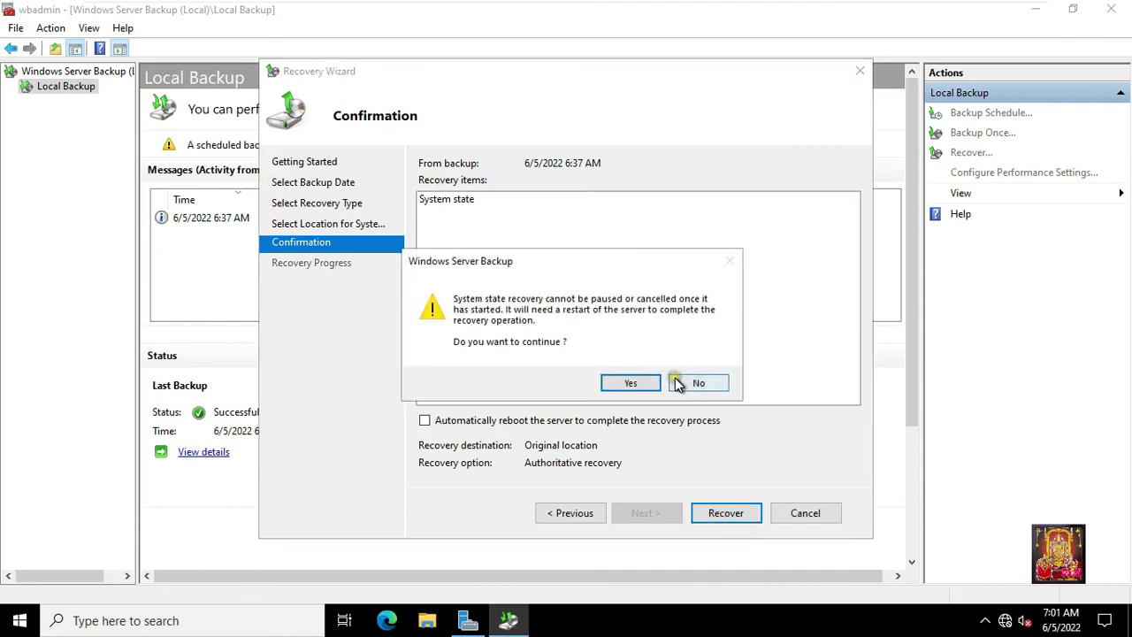
pyautogui.click(644, 380)
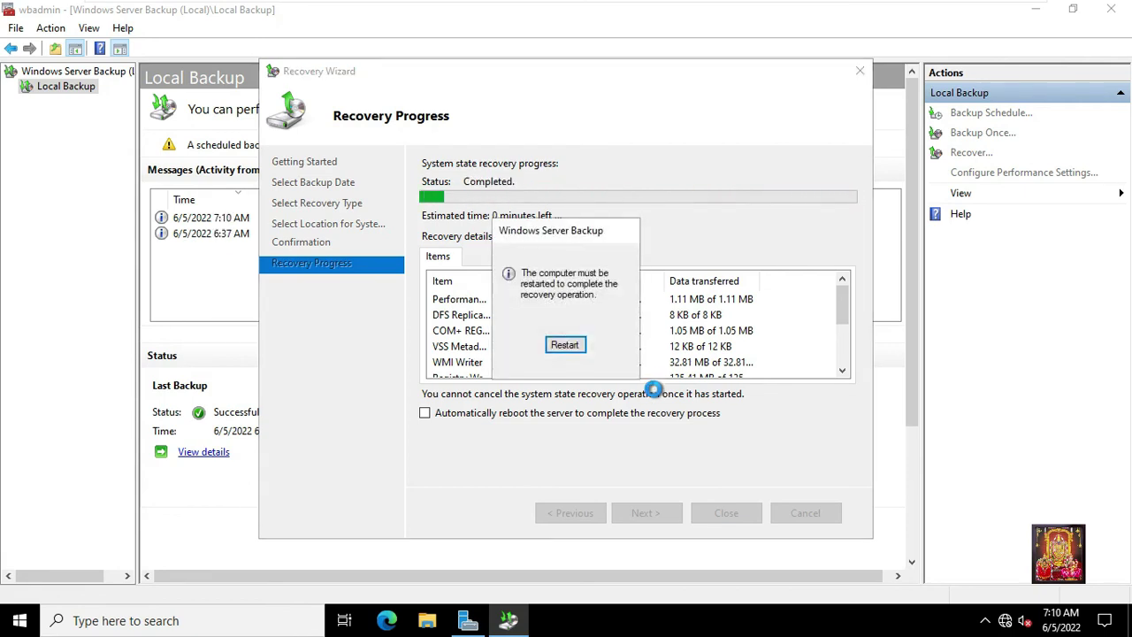
# Restart the server once the system state recovery shows Completed.
pyautogui.click(565, 345)
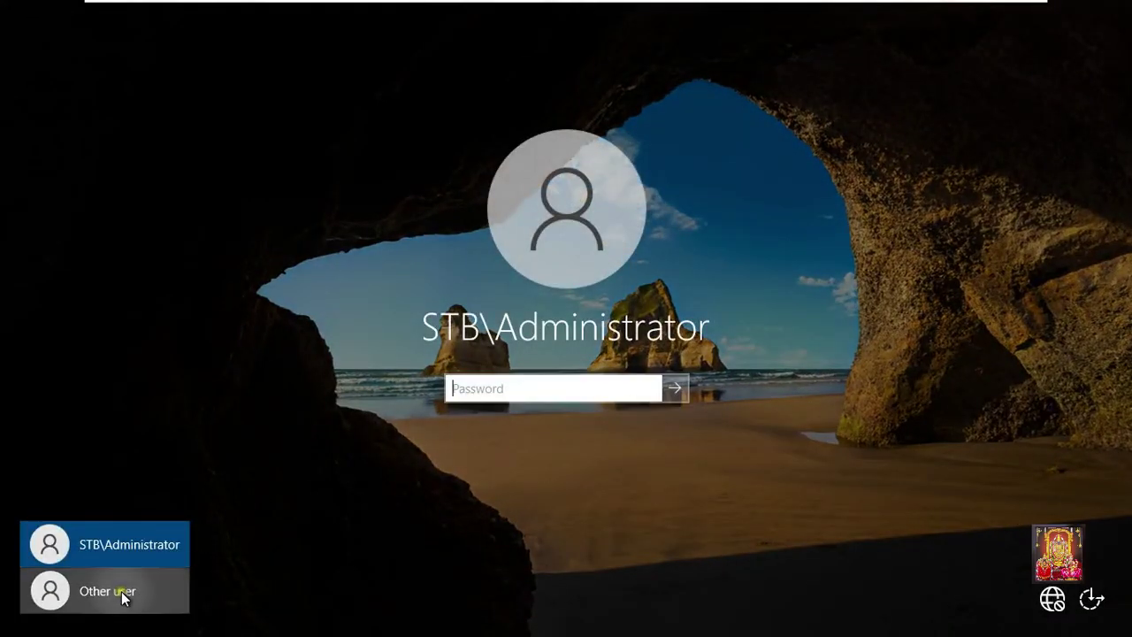
# Sign in as Other user with the local 'administrator' account and its password.
pyautogui.click(118, 593)
pyautogui.write('admin')
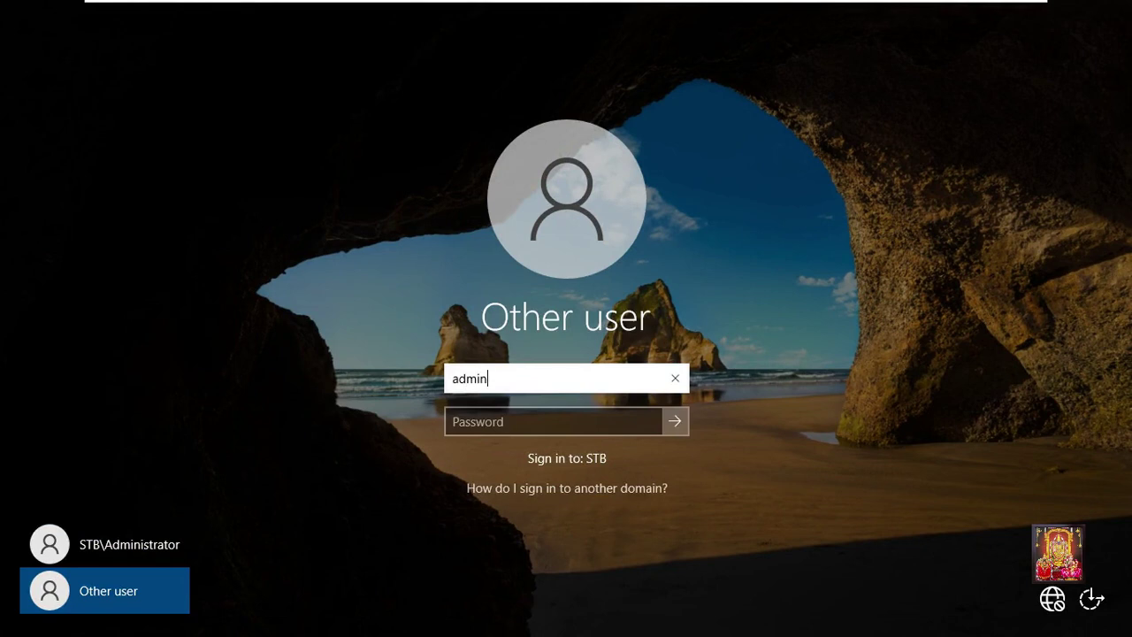
pyautogui.write('istrator')
pyautogui.press('Tab')
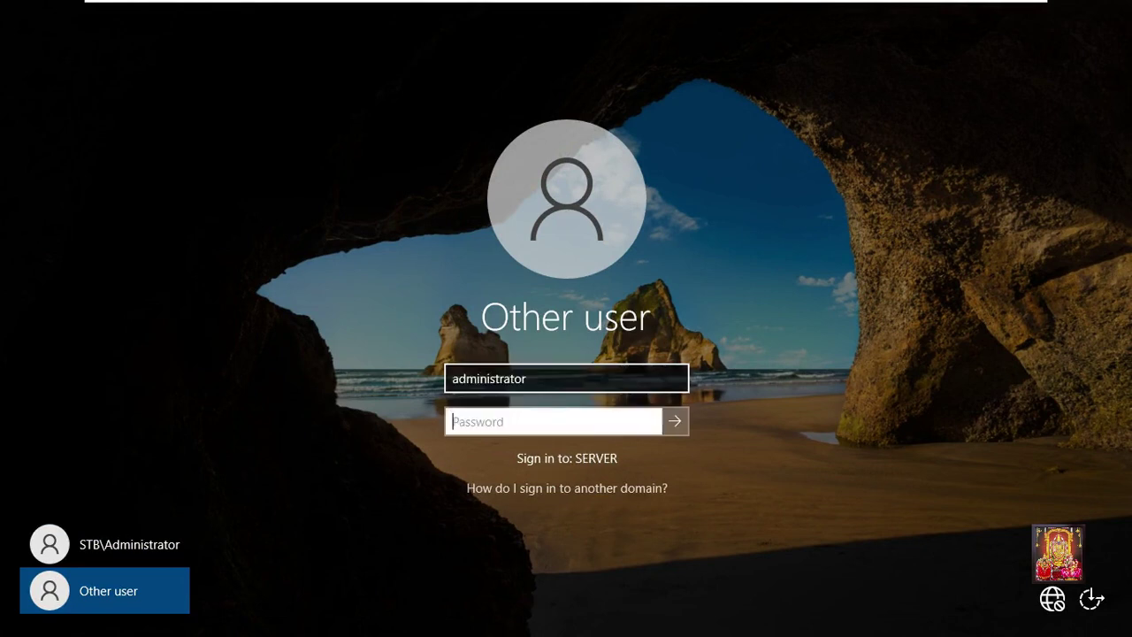
pyautogui.write('P@ssw0rd')
pyautogui.press('Return')
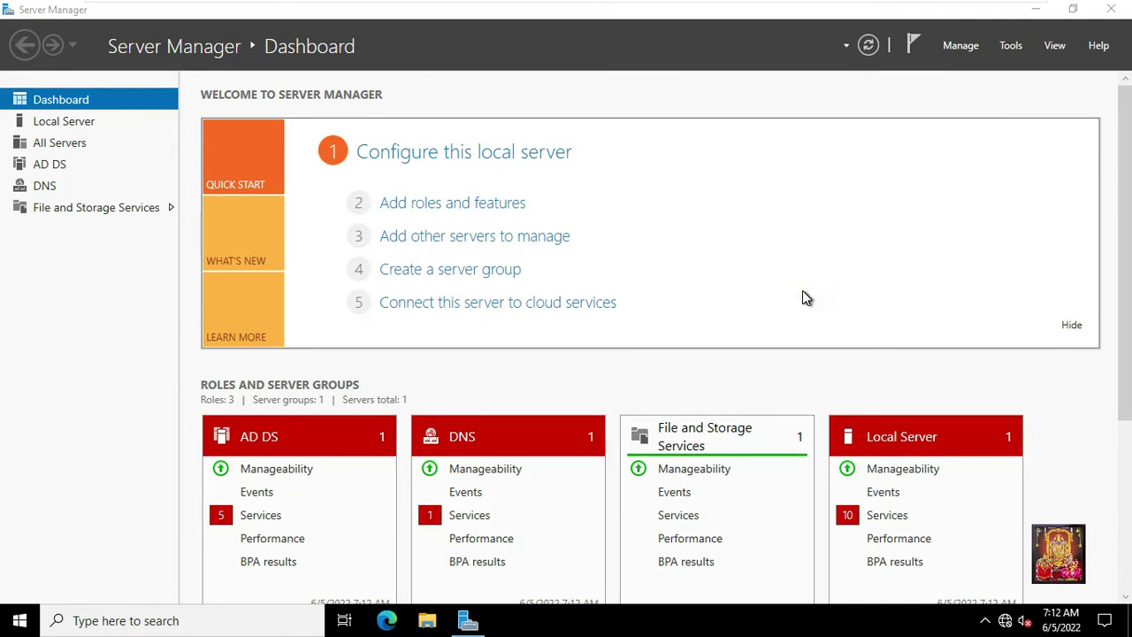
# Launch System Configuration, untick Safe boot on the Boot tab, and save it.
pyautogui.press('super+r')
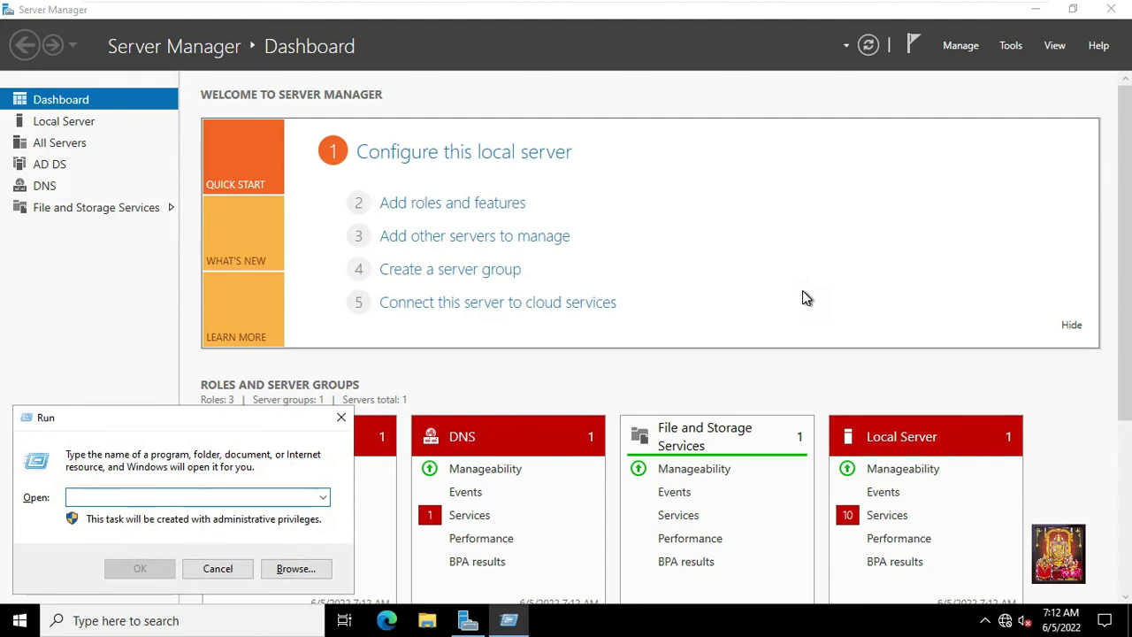
pyautogui.write('msconfig')
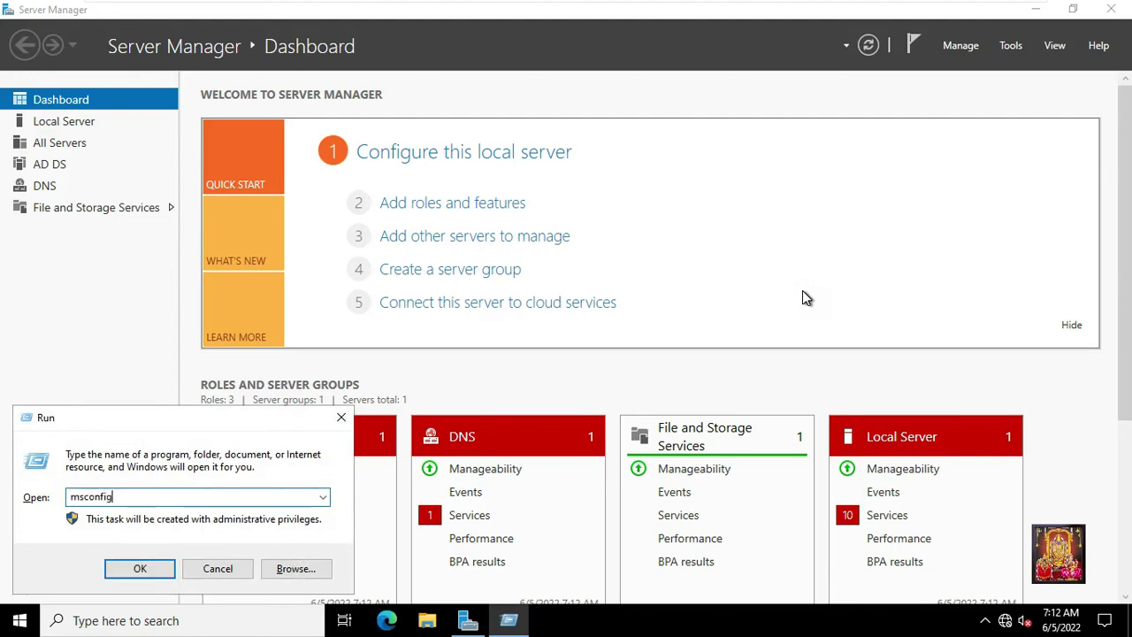
pyautogui.press('Return')
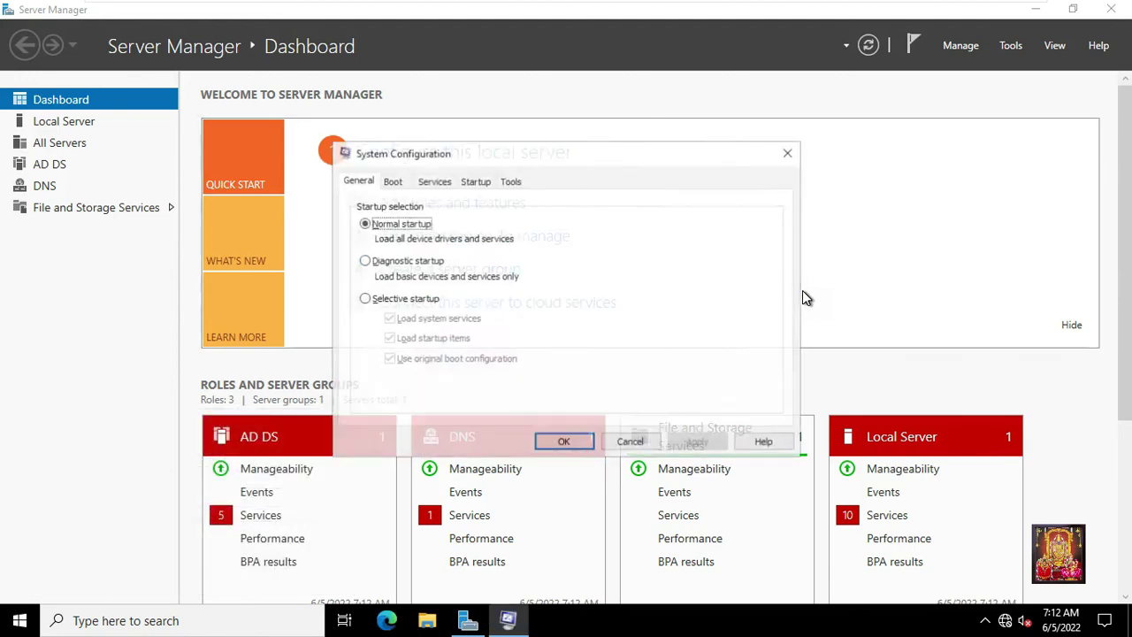
pyautogui.click(391, 183)
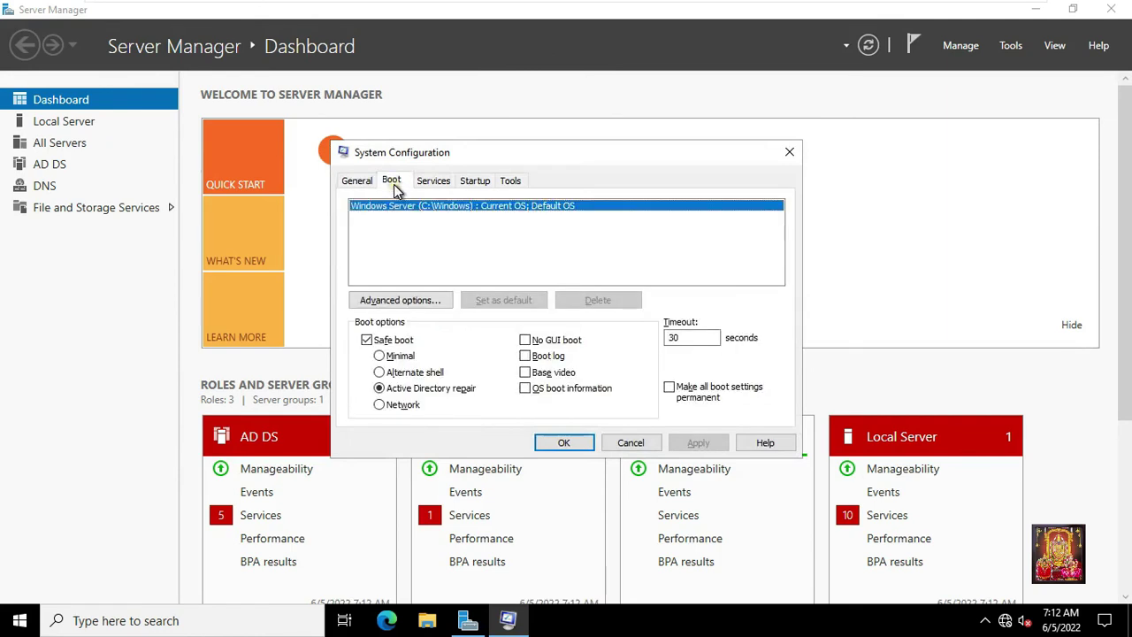
pyautogui.click(366, 340)
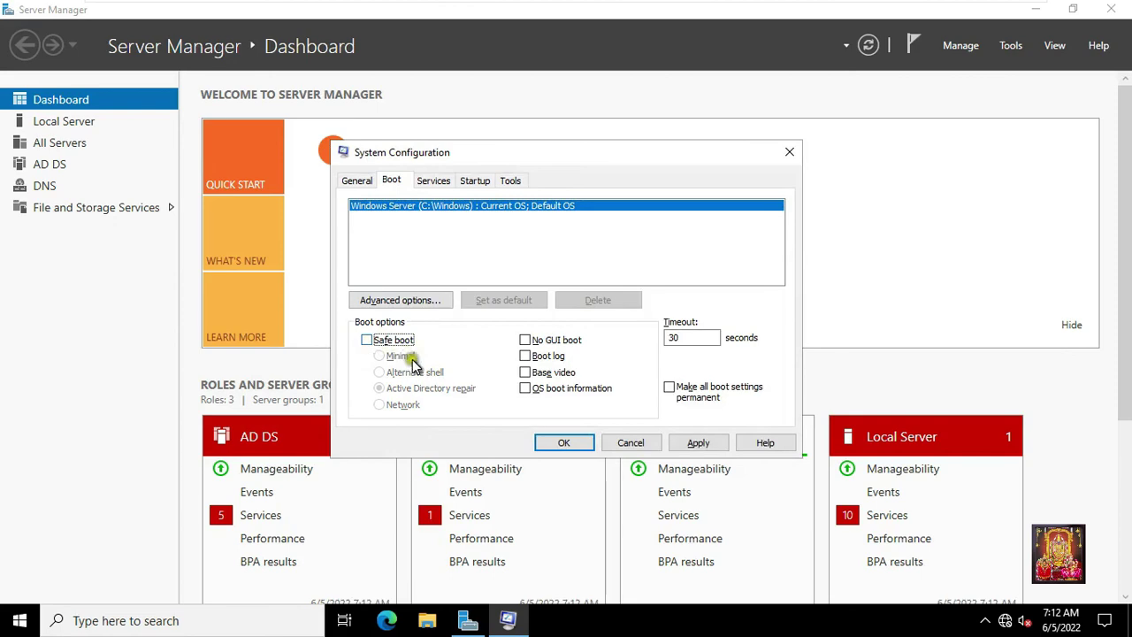
pyautogui.click(698, 445)
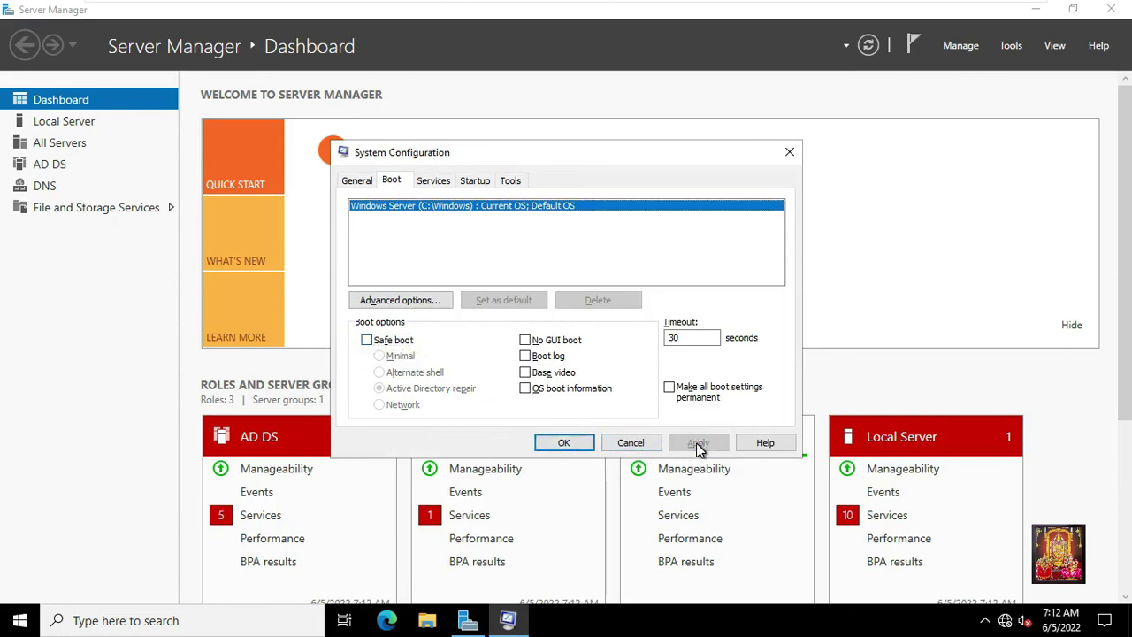
pyautogui.click(571, 444)
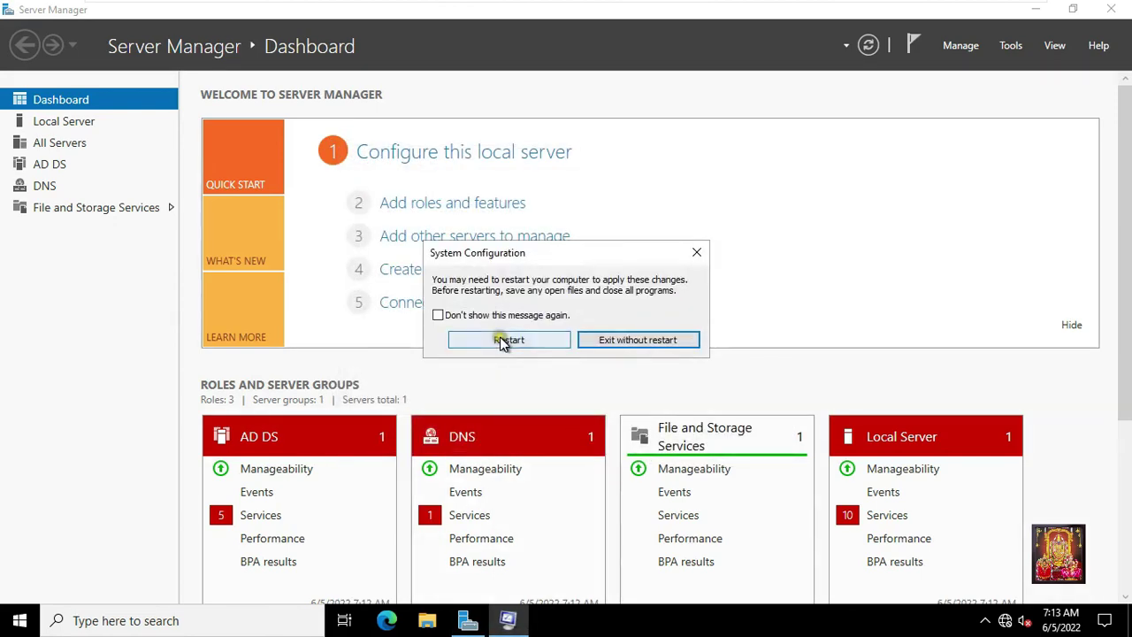
# Reboot into normal mode, then launch Active Directory Users and Computers from the maximized Server Manager.
pyautogui.click(506, 340)
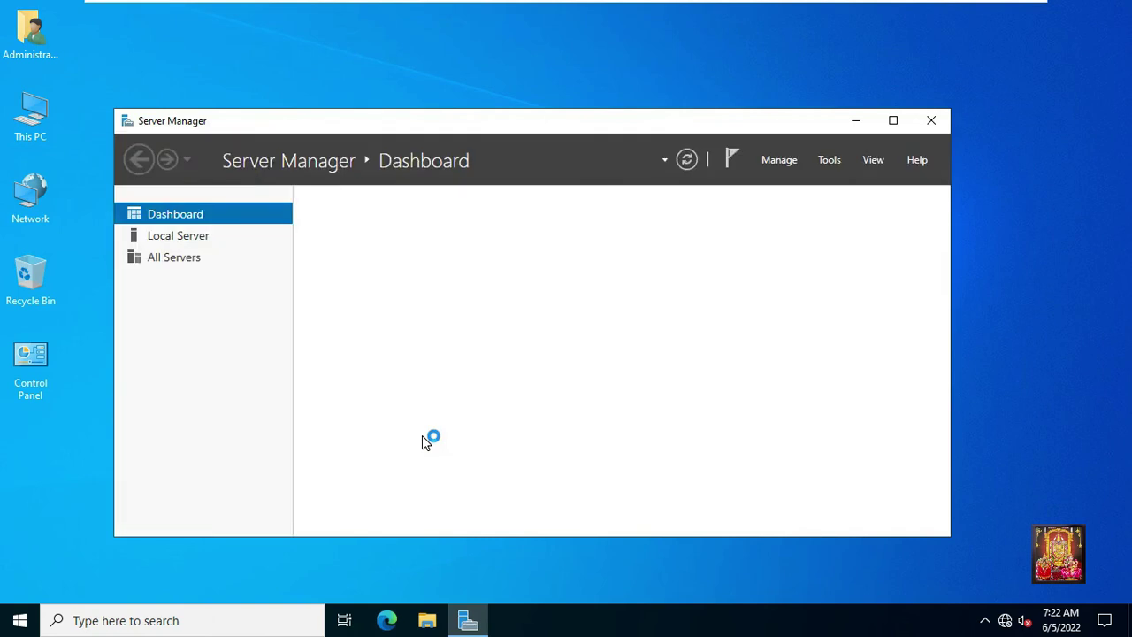
pyautogui.click(893, 120)
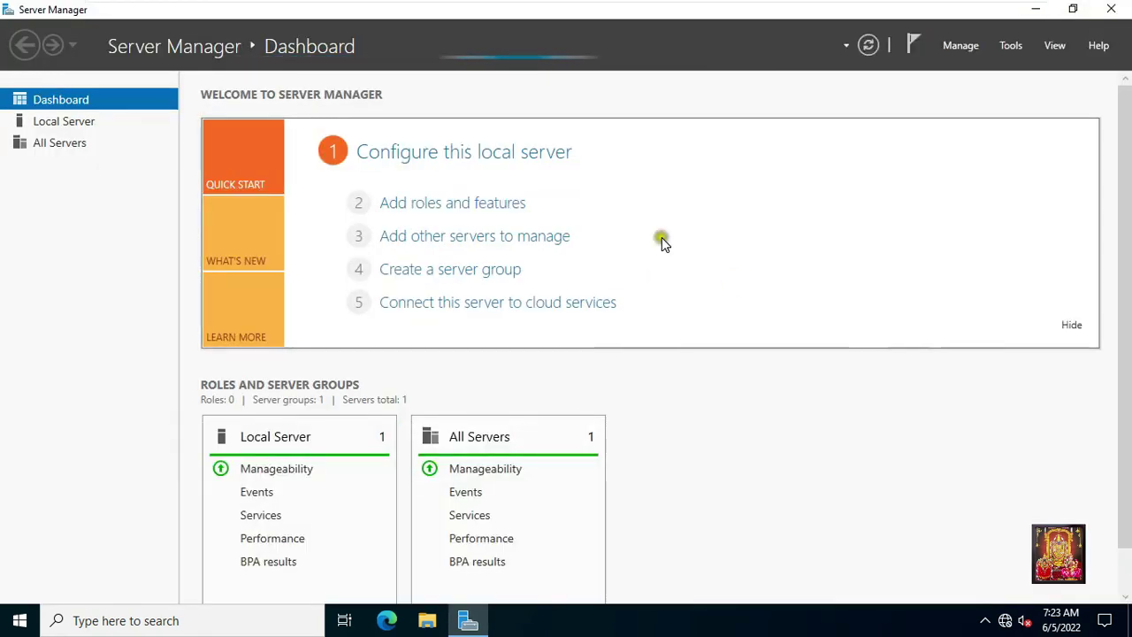
pyautogui.click(1010, 45)
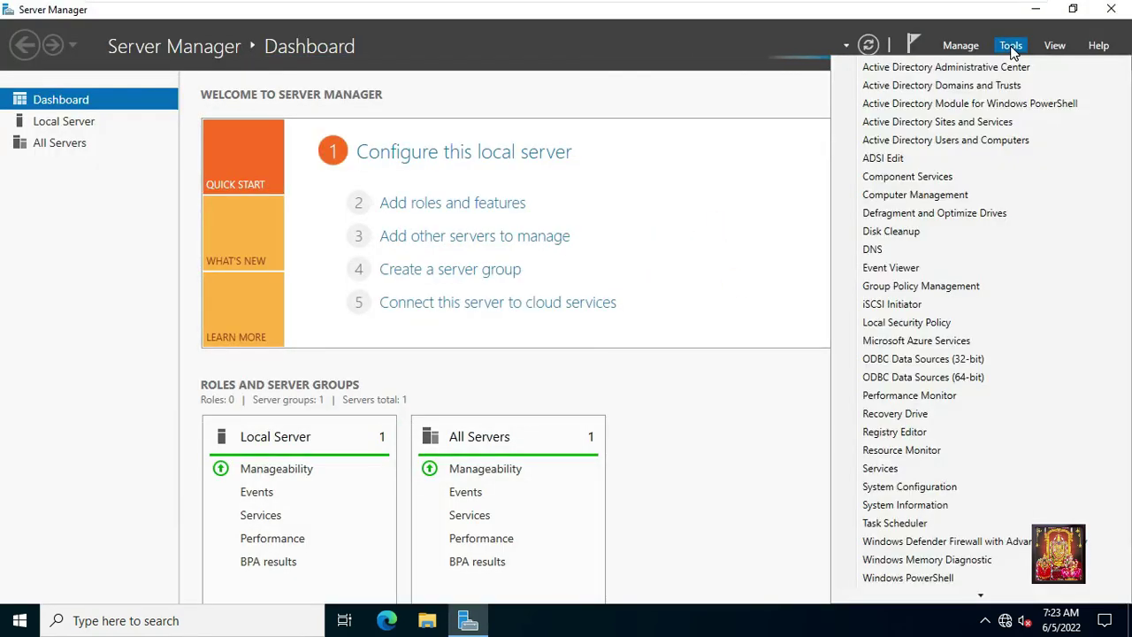
pyautogui.click(985, 142)
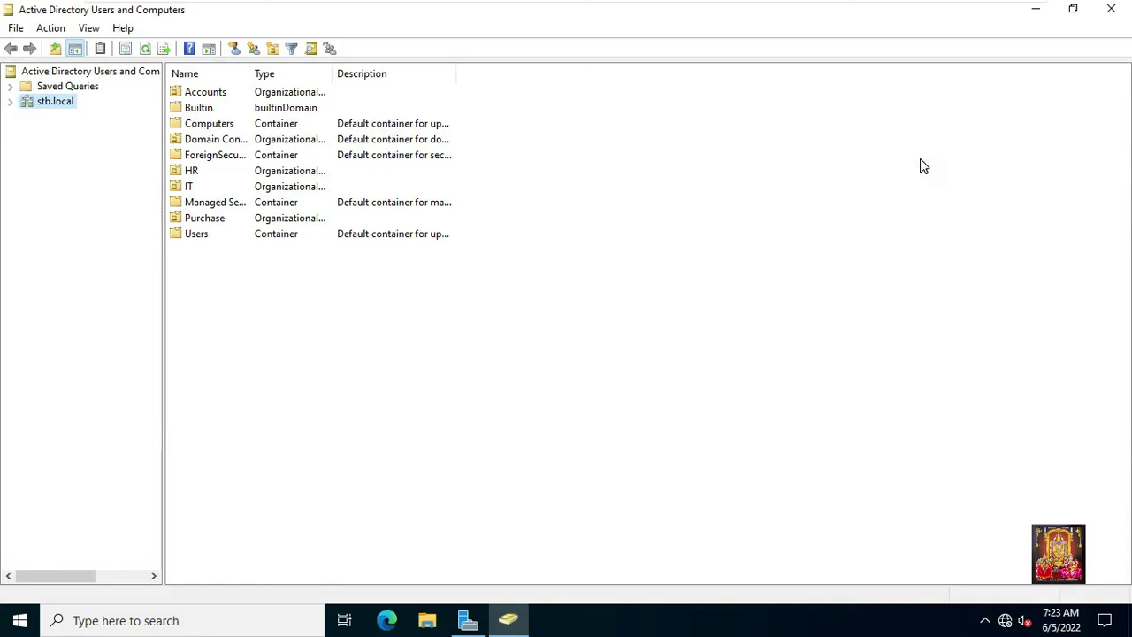
# Expand stb.local and browse the Accounts, HR, IT and Purchase OUs to confirm their users returned.
pyautogui.click(11, 102)
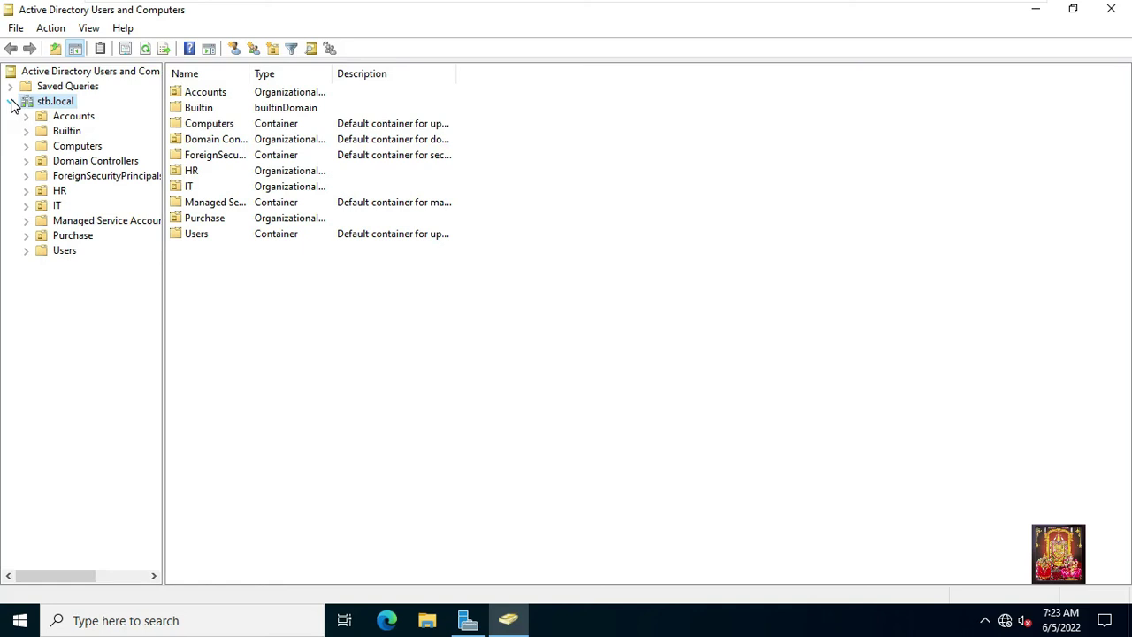
pyautogui.click(88, 116)
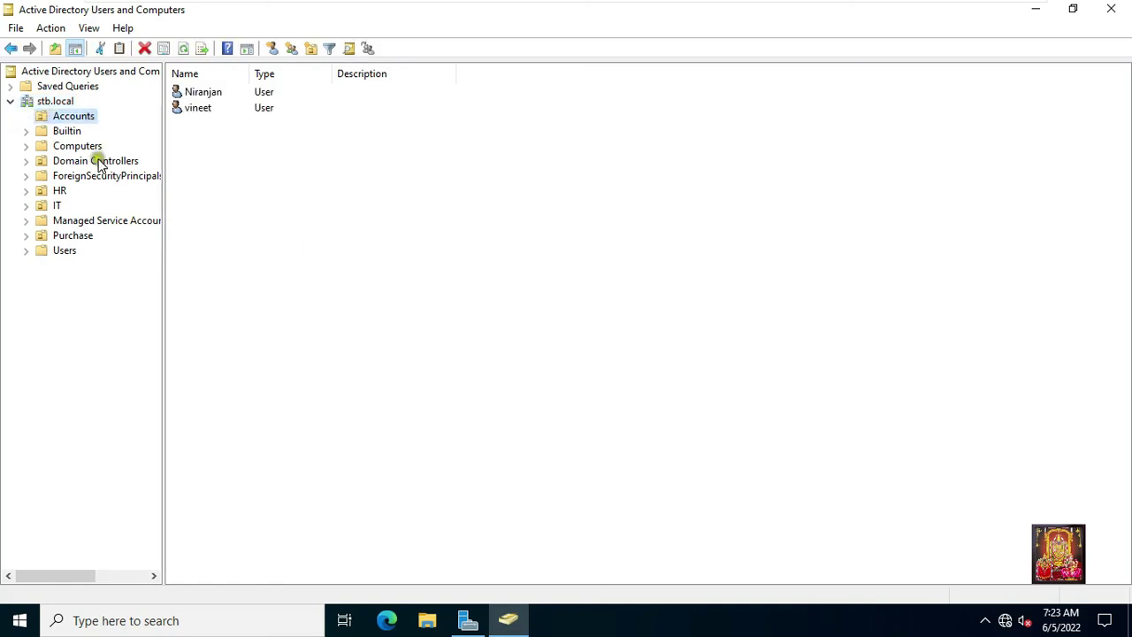
pyautogui.click(59, 189)
pyautogui.click(59, 204)
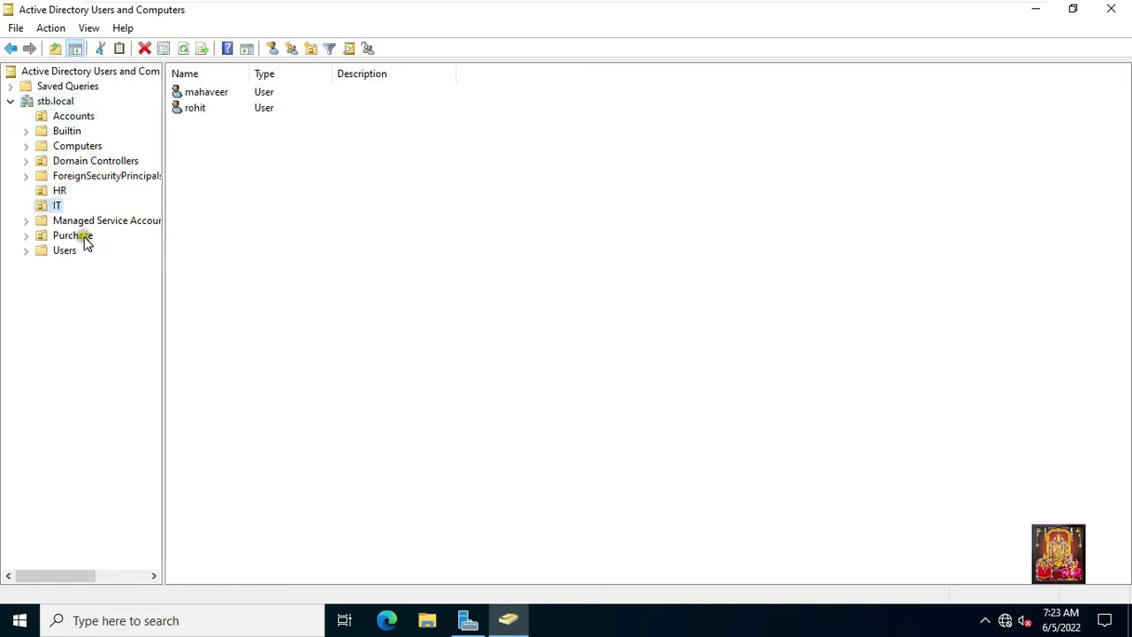
pyautogui.click(75, 236)
pyautogui.click(75, 115)
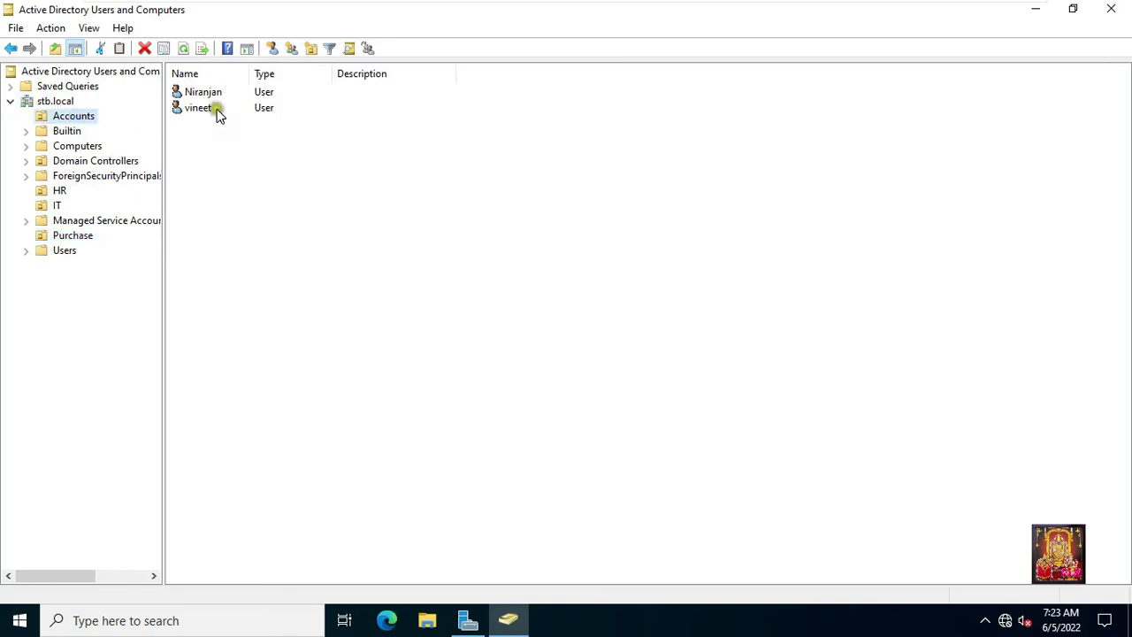